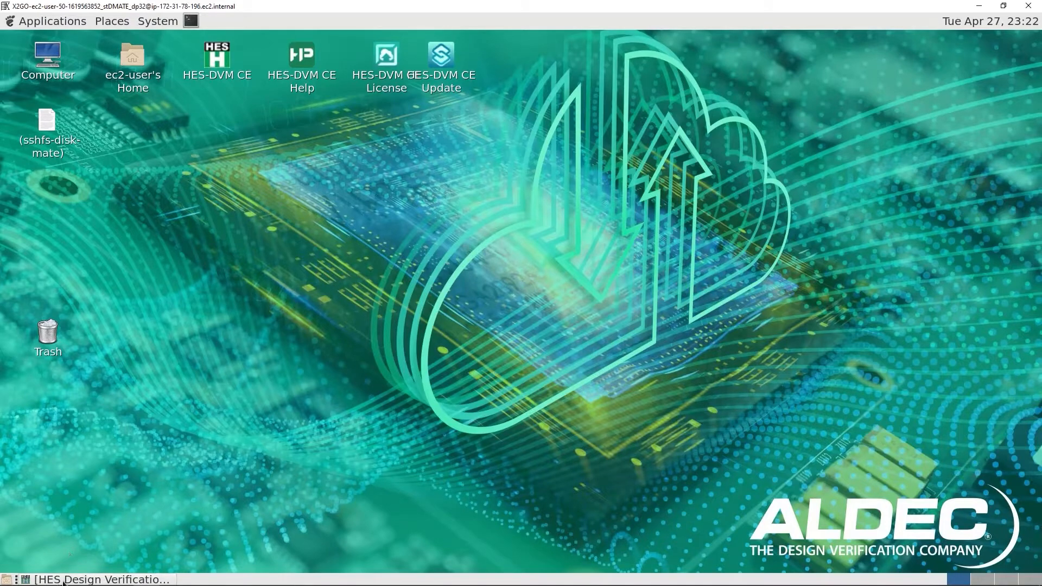
# Switch to the HES Design Verification Manager window and sort the design hierarchy by the fourth resource column.
pyautogui.click(64, 579)
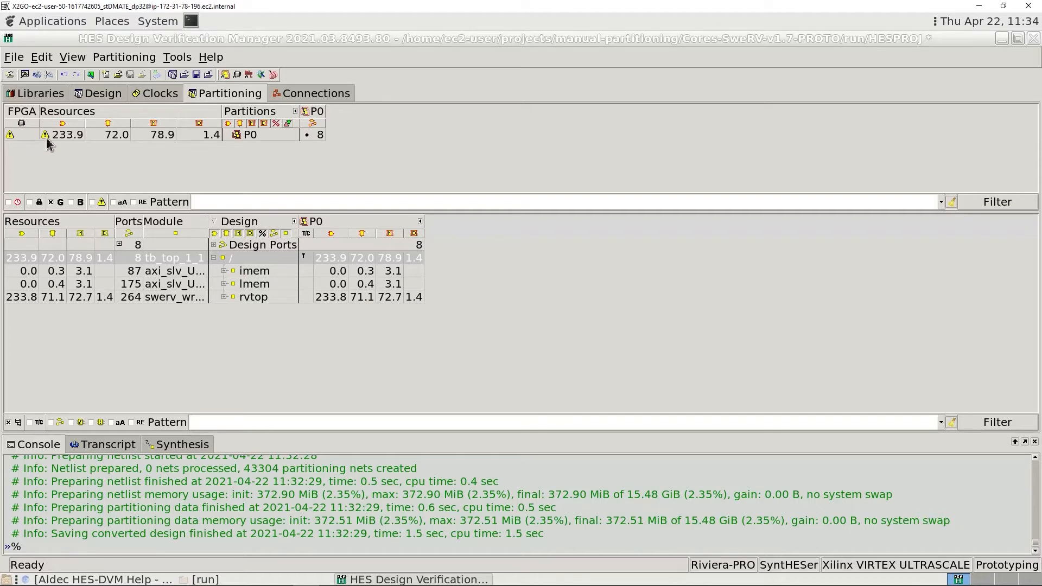
pyautogui.moveTo(47, 140)
pyautogui.moveTo(259, 140)
pyautogui.click(105, 233)
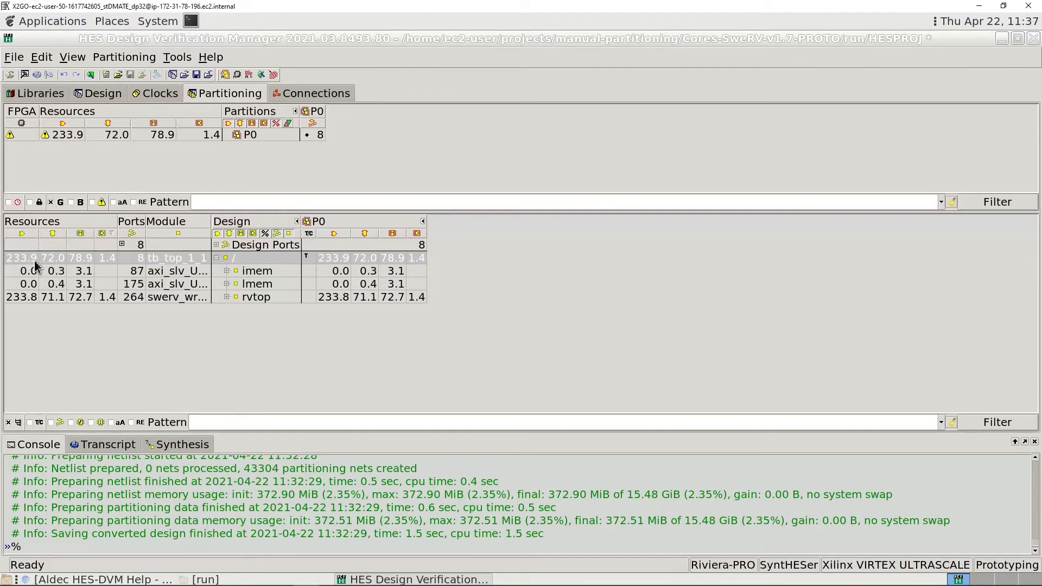
# Show the design resources as absolute values, and return them to percentages of the reference FPGA.
pyautogui.moveTo(36, 265)
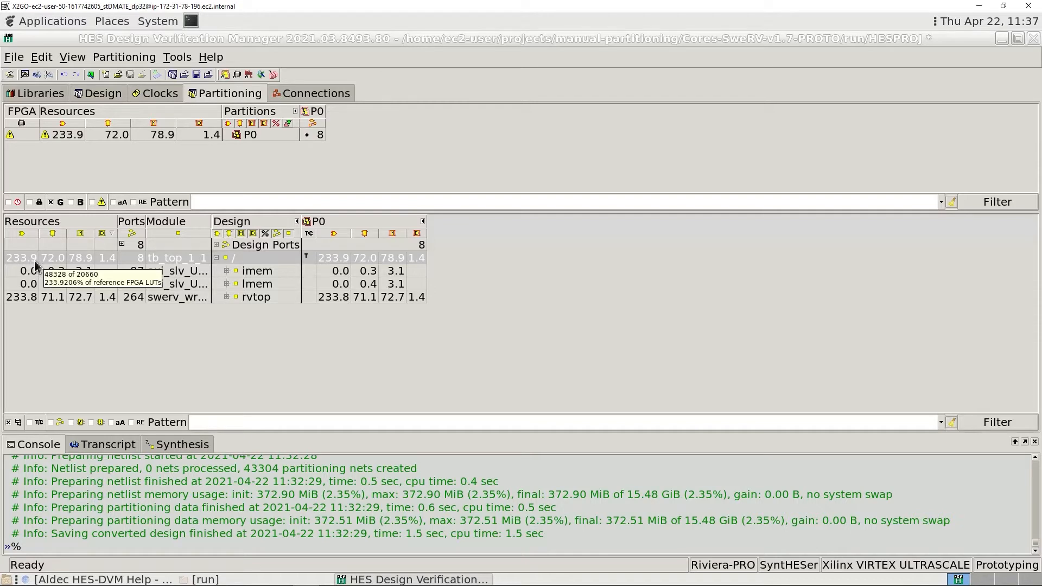
pyautogui.click(265, 234)
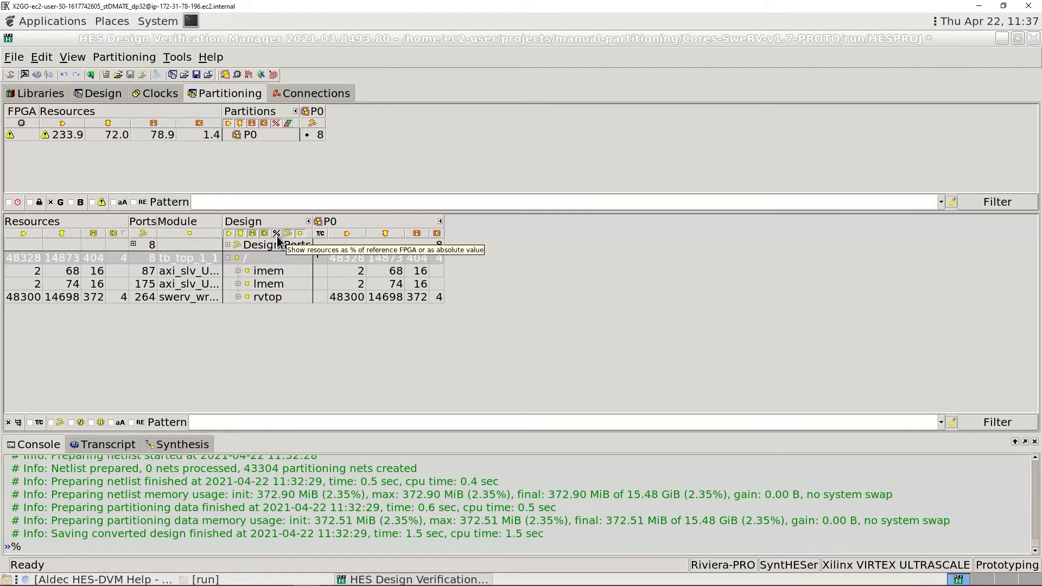
pyautogui.click(277, 234)
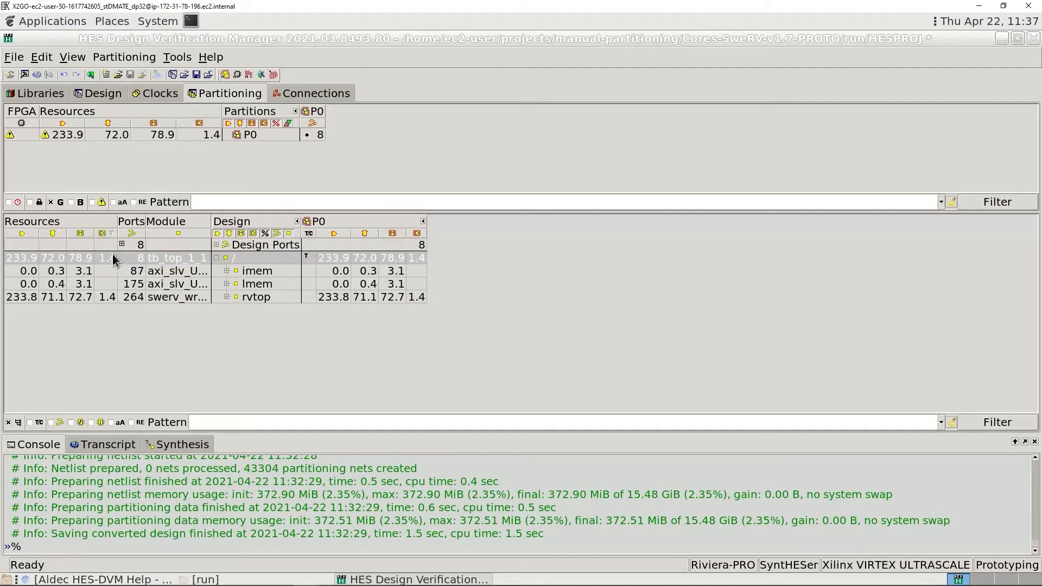
# Hide the fourth resource type in the design hierarchy, and switch the third resource type off and back on.
pyautogui.click(255, 235)
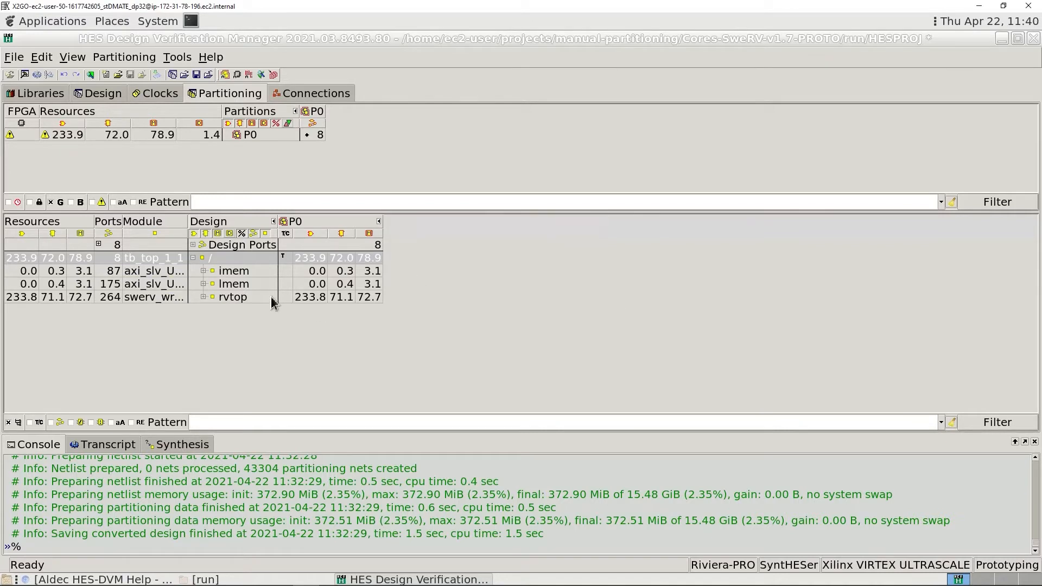
pyautogui.click(217, 234)
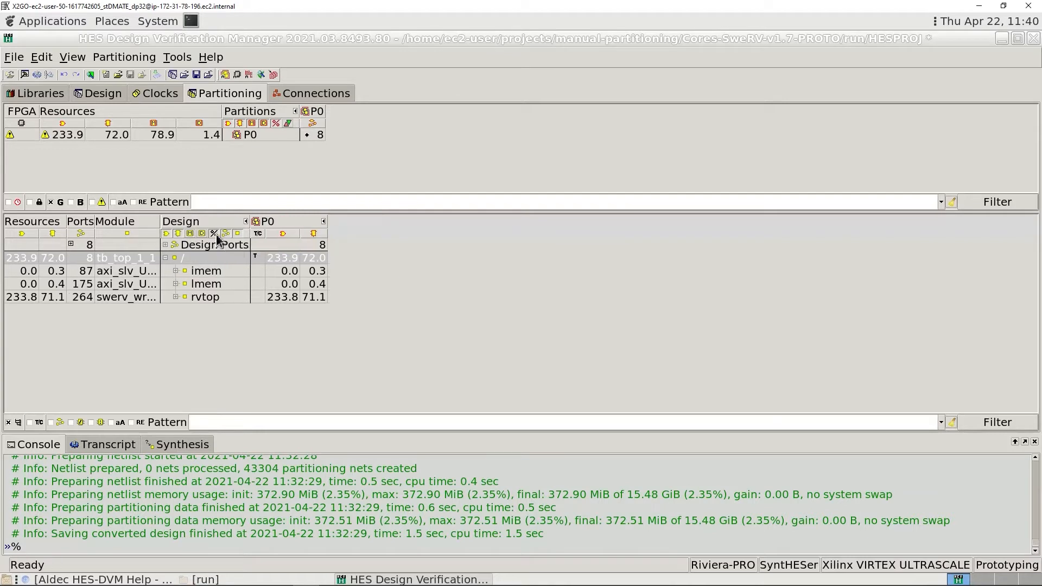
pyautogui.click(190, 233)
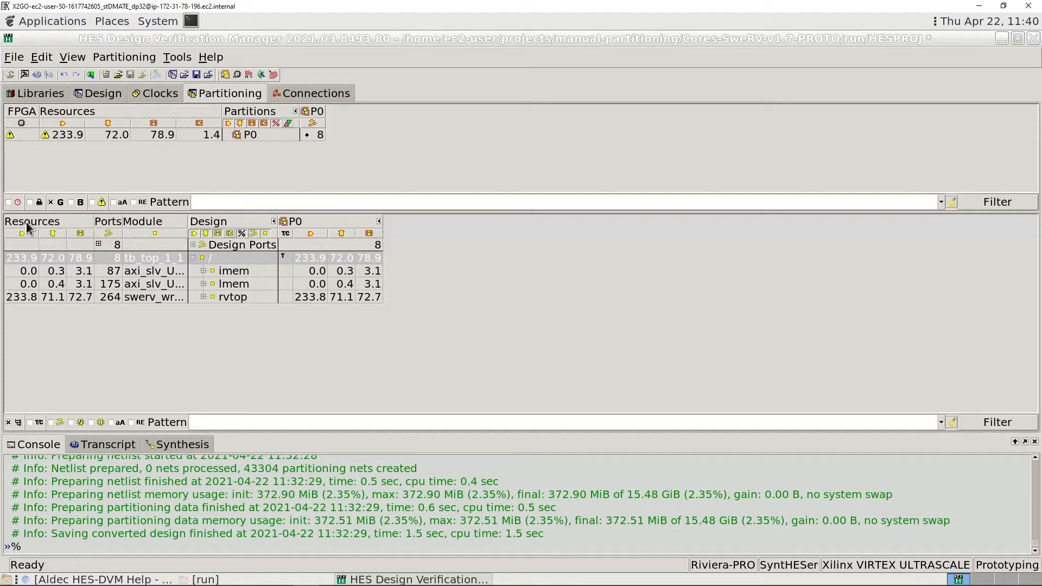
# Expand the imem, lmem, rvtop and swerv instances in the design hierarchy to show their submodules.
pyautogui.moveTo(19, 265)
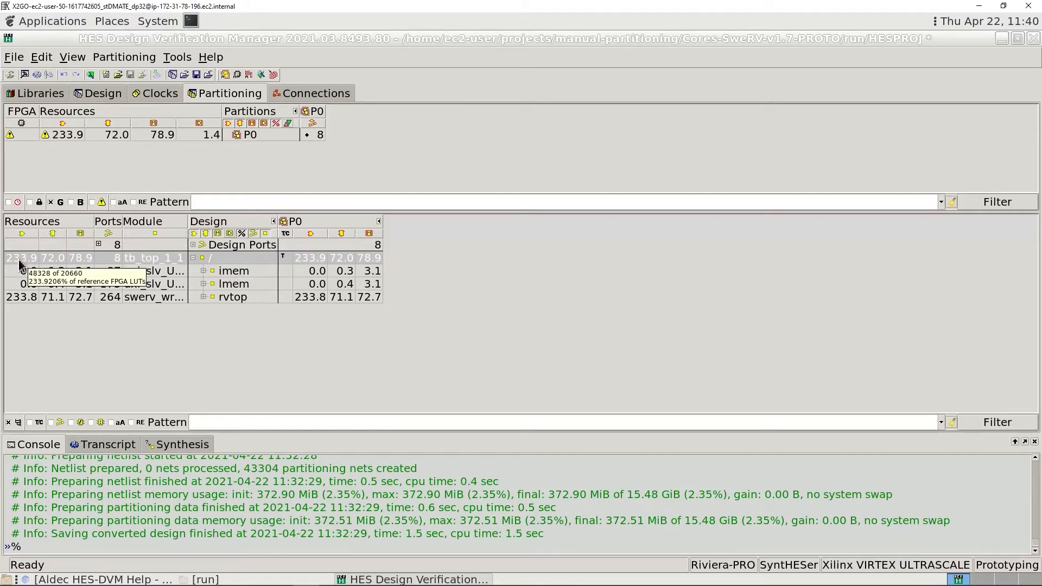
pyautogui.click(204, 271)
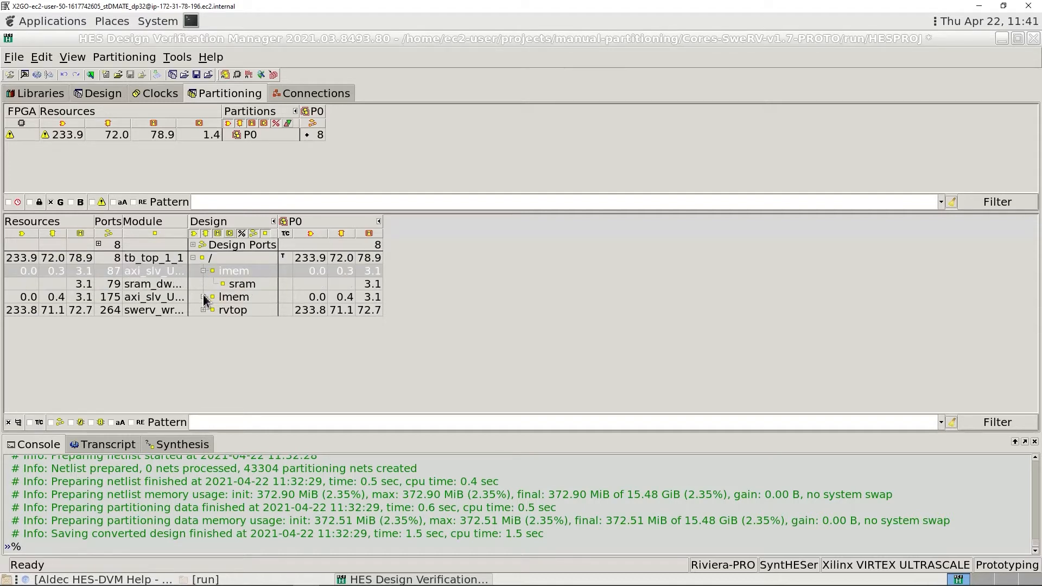
pyautogui.click(204, 297)
pyautogui.click(204, 324)
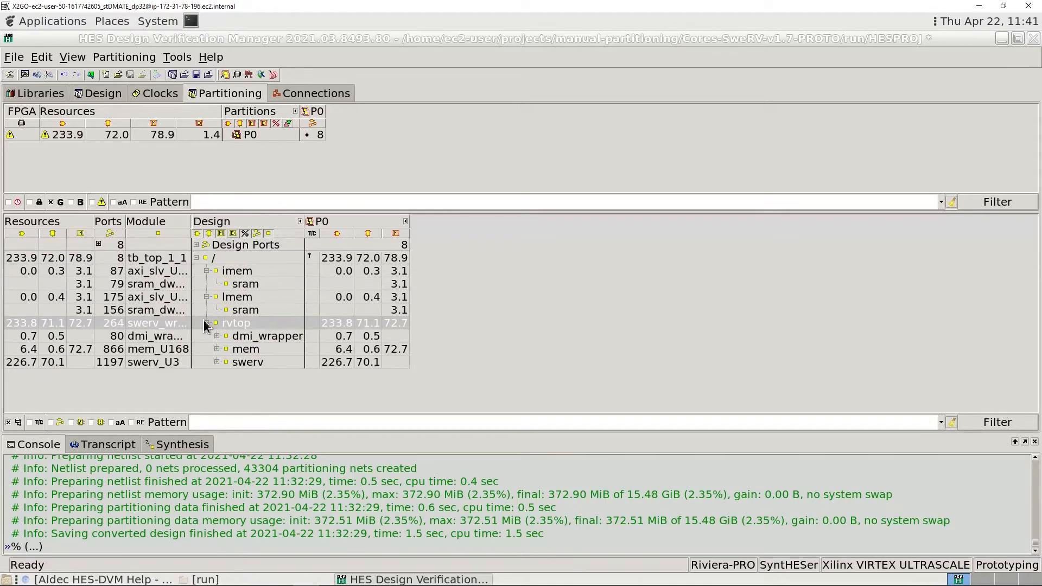
pyautogui.click(216, 362)
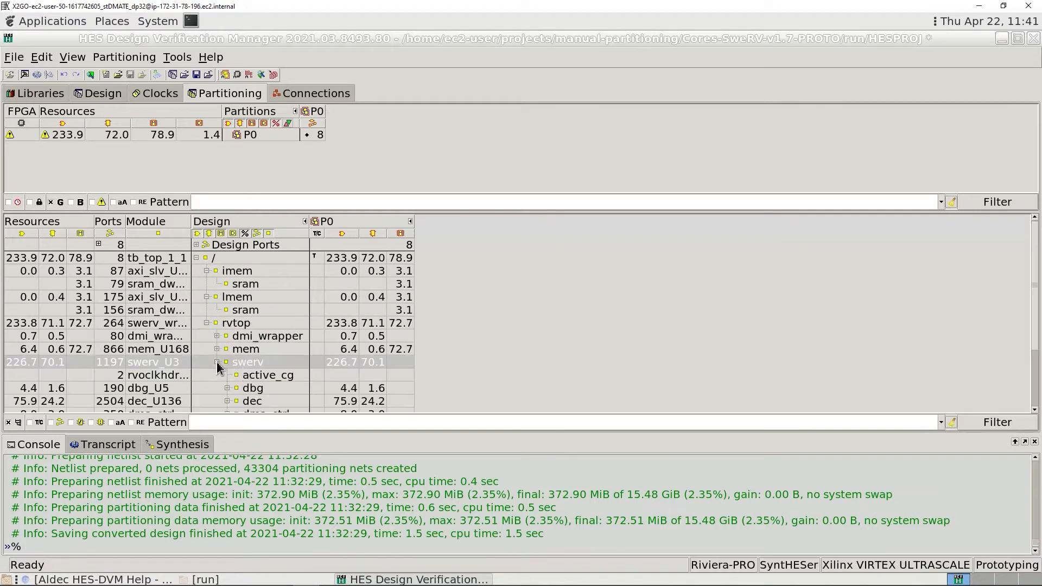
pyautogui.scroll(-1, 280, 391)
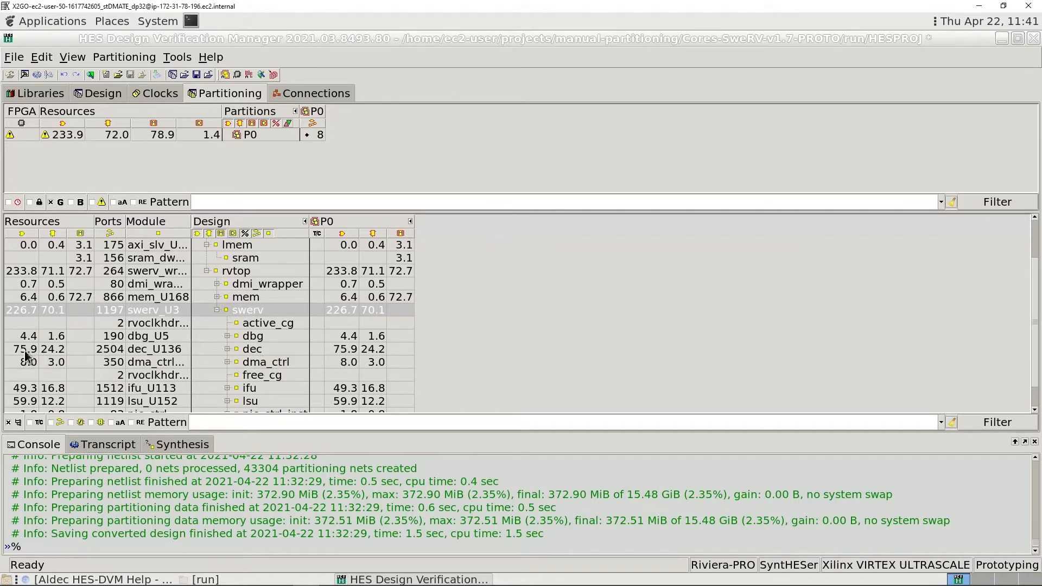
# Move the dec instance under rvtop/swerv to a new partition named P1.
pyautogui.moveTo(25, 356)
pyautogui.click(259, 351)
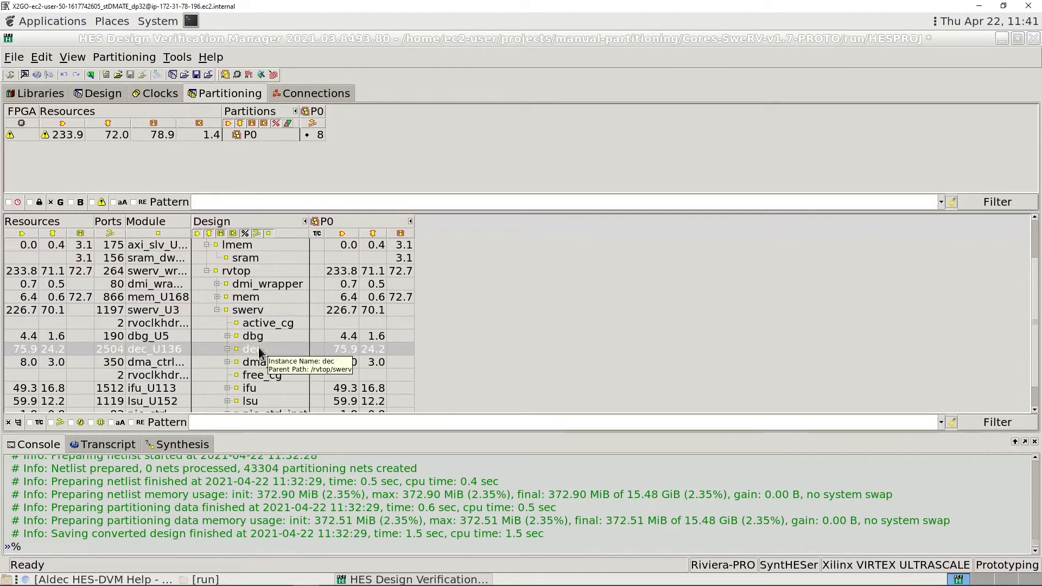
pyautogui.rightClick(260, 351)
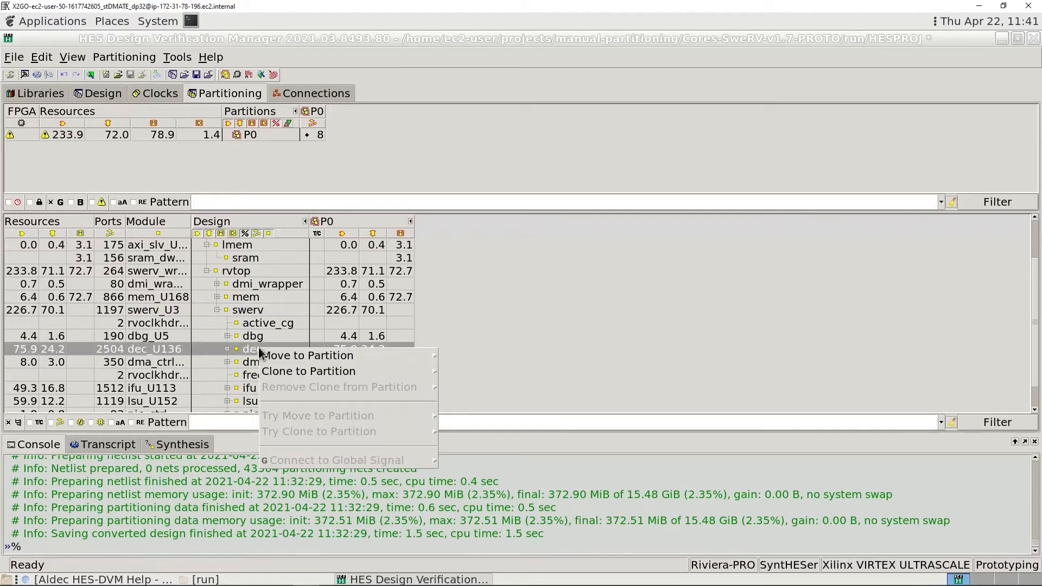
pyautogui.moveTo(287, 357)
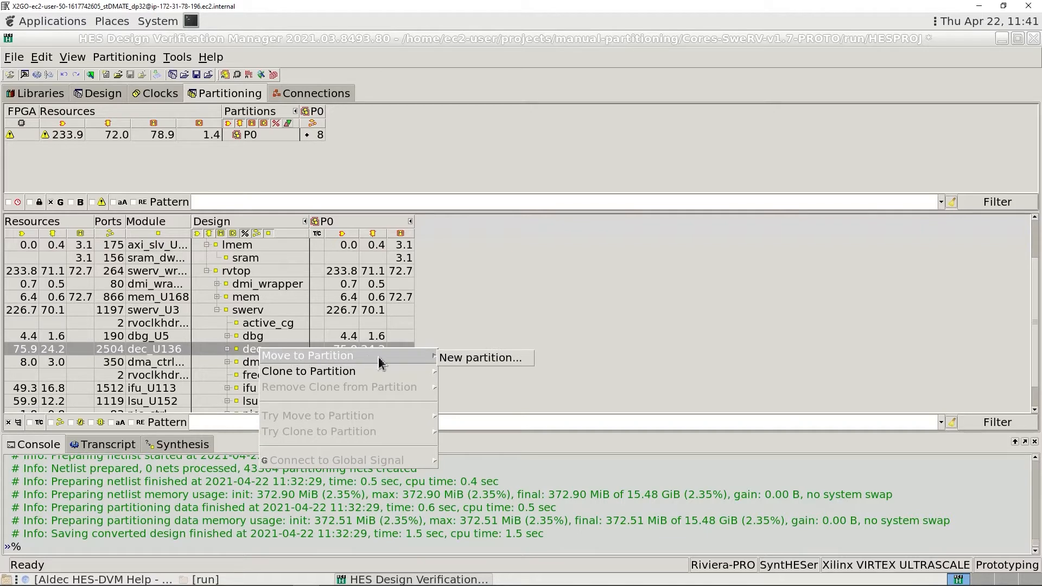
pyautogui.click(461, 359)
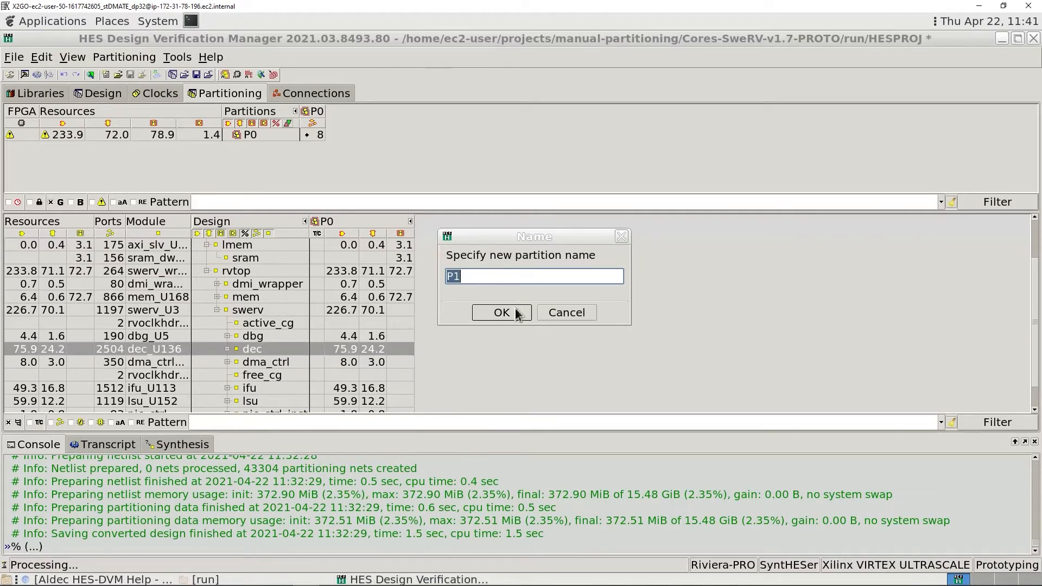
pyautogui.click(501, 313)
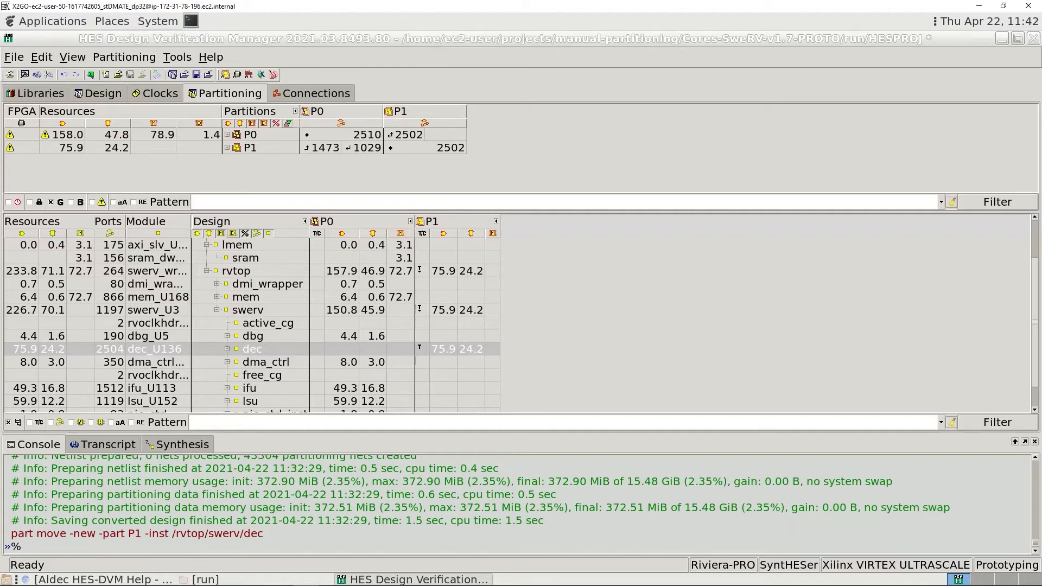
# Move the dec instance from partition P1 back to partition P0.
pyautogui.moveTo(447, 353)
pyautogui.moveTo(341, 315)
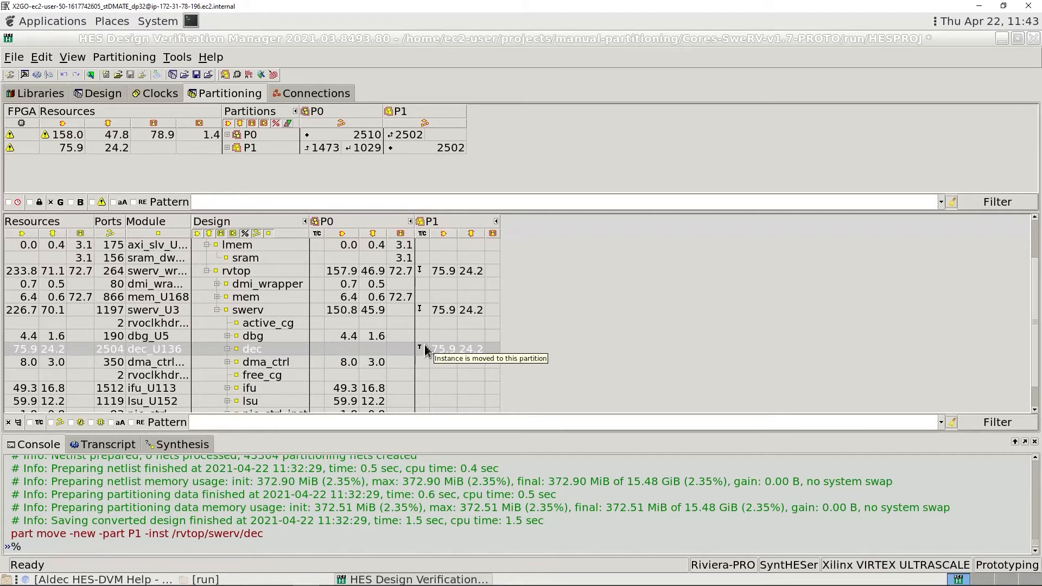
pyautogui.click(341, 313)
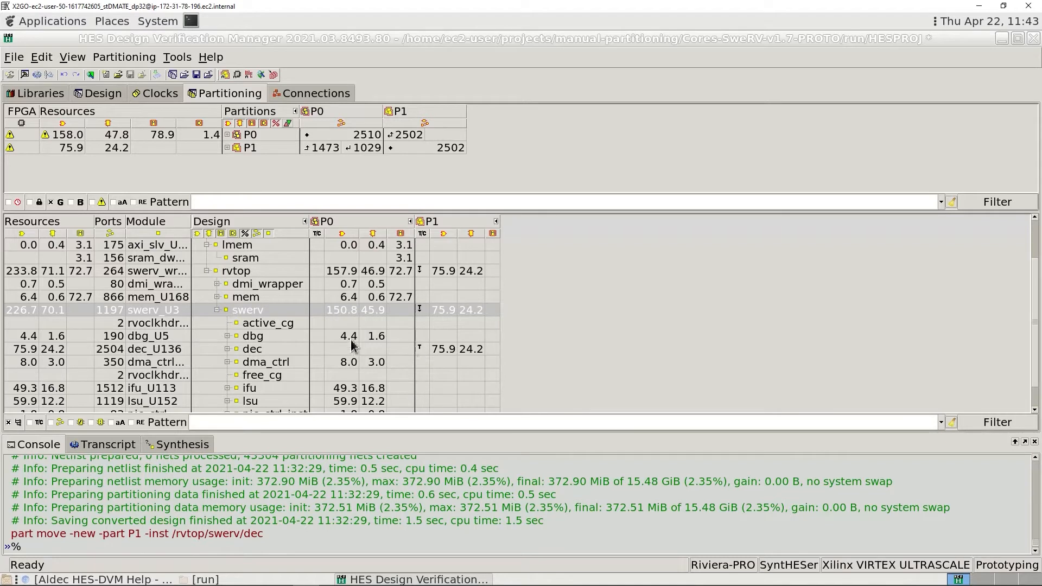
pyautogui.rightClick(292, 351)
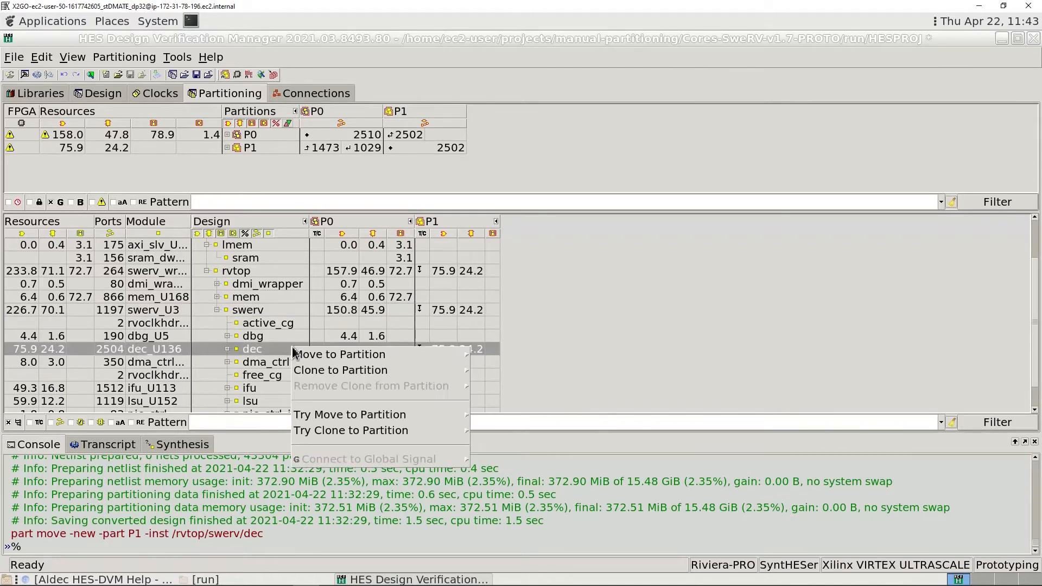
pyautogui.moveTo(335, 357)
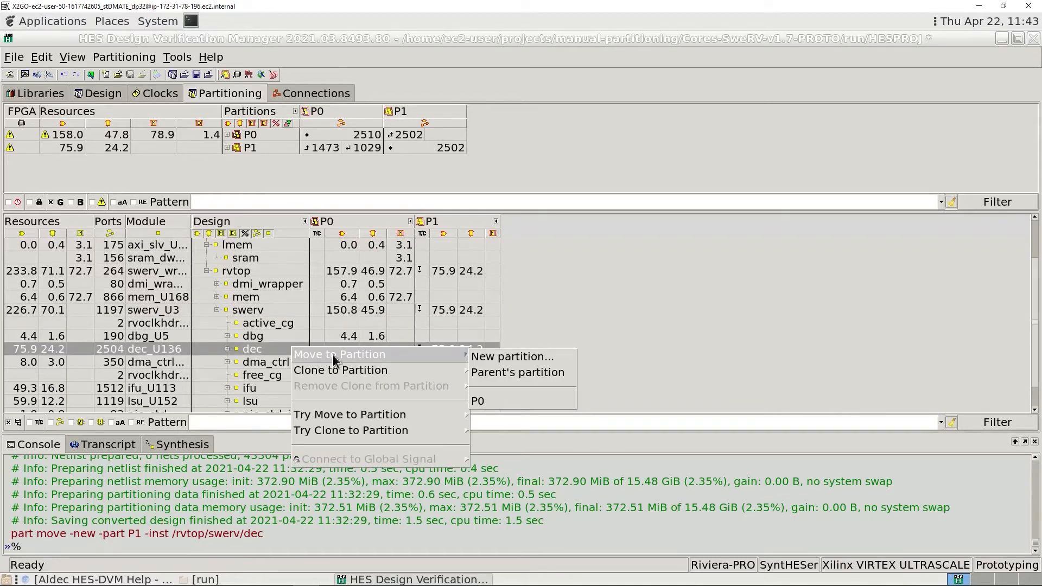
pyautogui.click(487, 403)
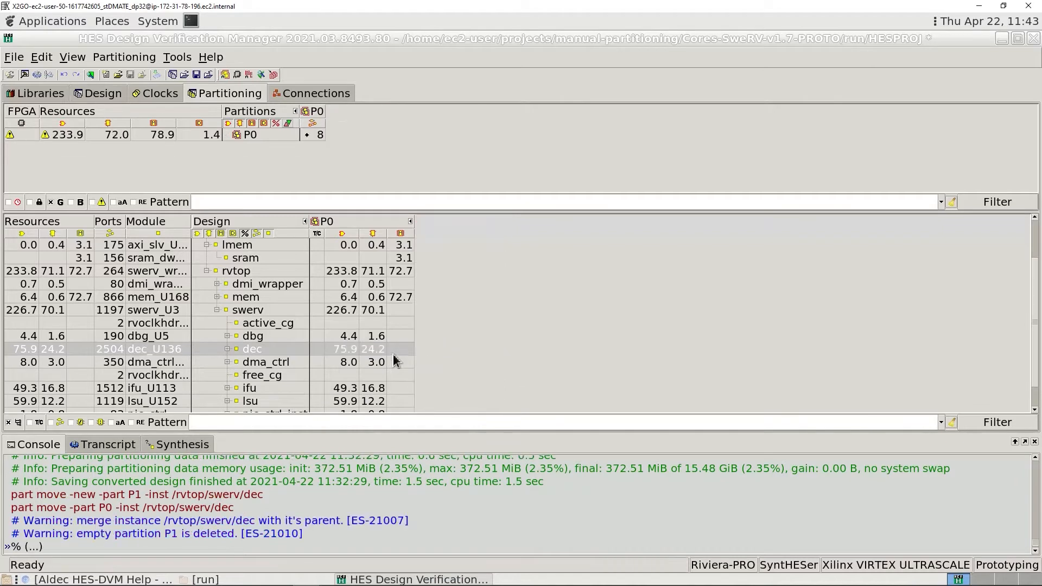
# Move the dec instance under swerv out of P0 again, into a new partition named P1.
pyautogui.moveTo(339, 315)
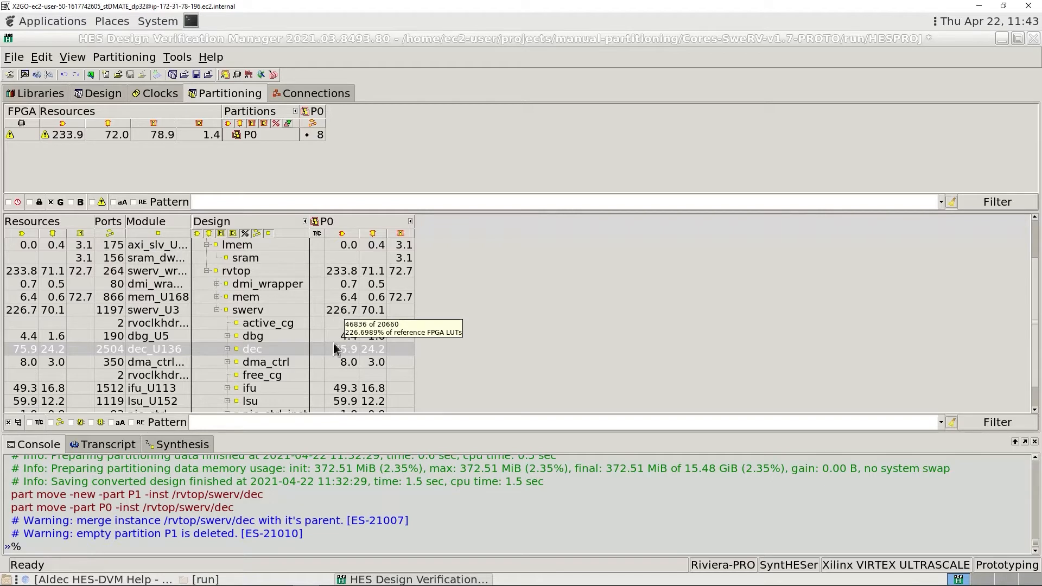
pyautogui.rightClick(291, 354)
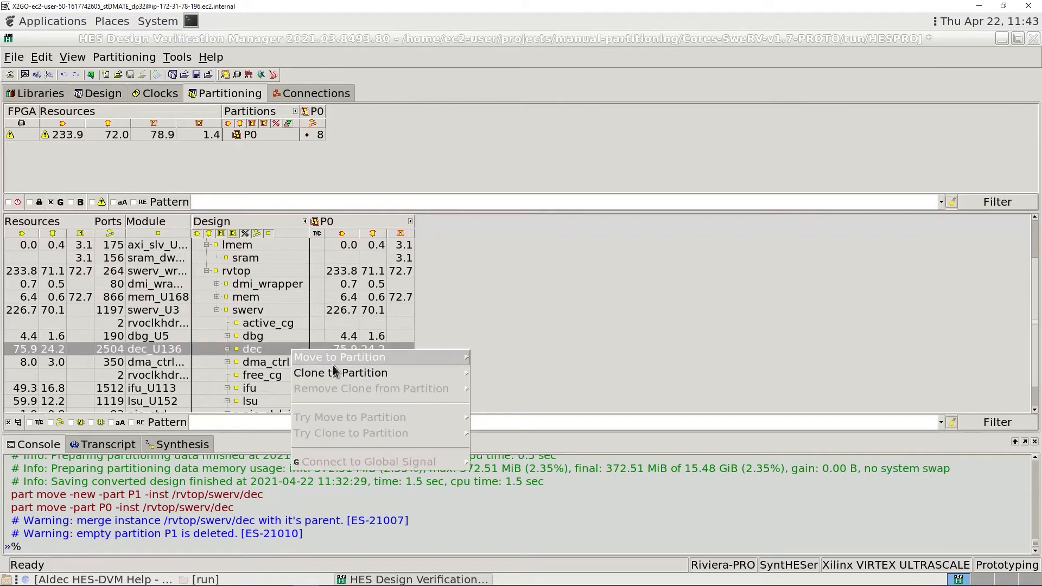
pyautogui.moveTo(372, 357)
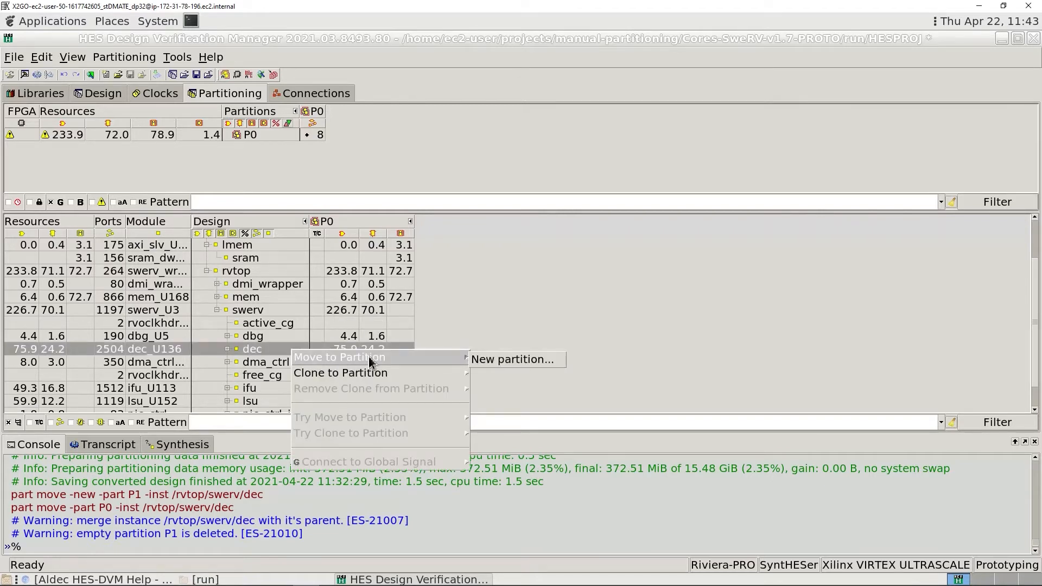
pyautogui.click(487, 361)
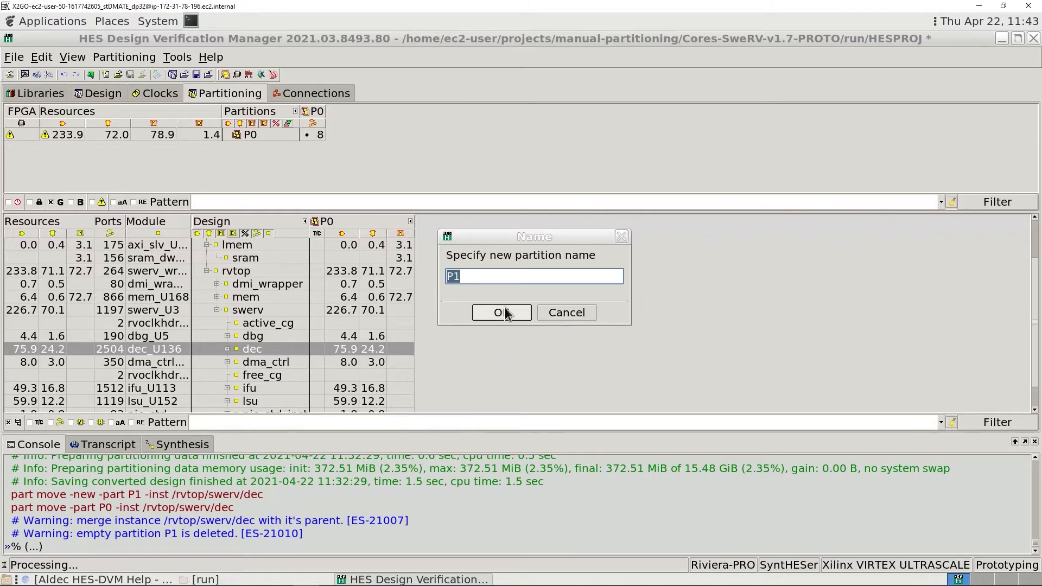
pyautogui.click(503, 313)
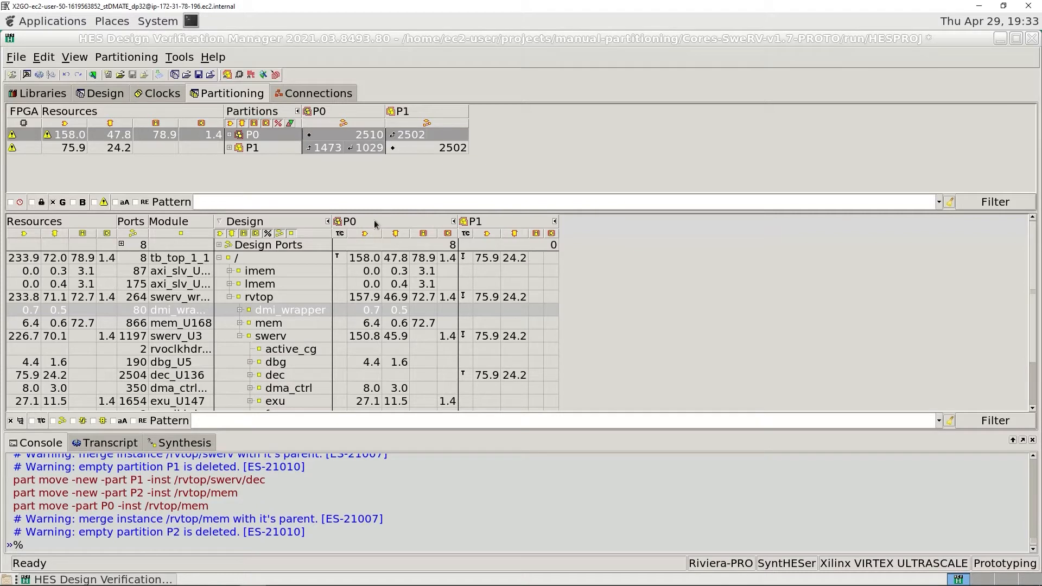
# Move the mem instance under rvtop to a new partition named P2.
pyautogui.click(291, 324)
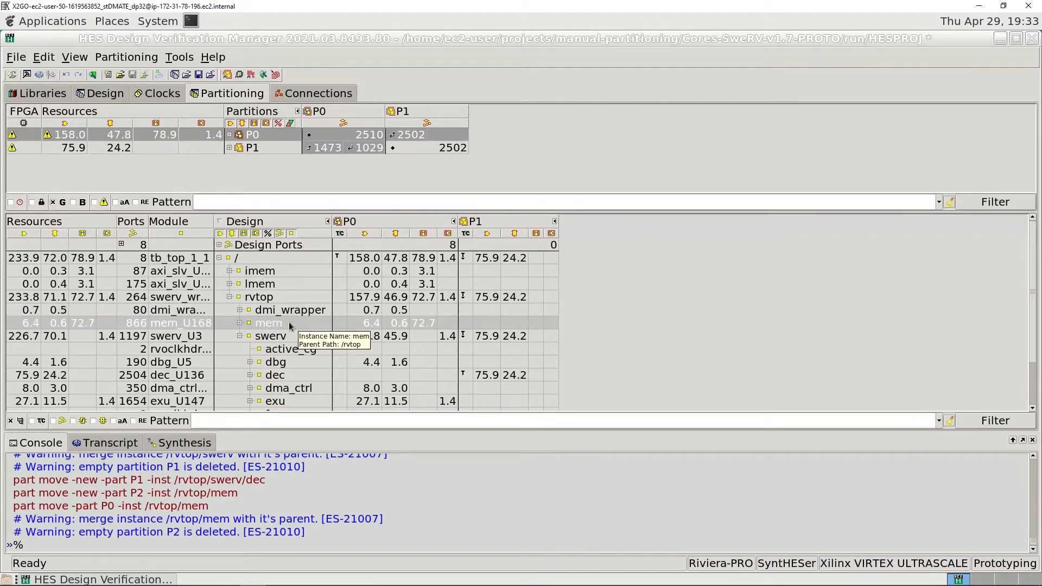
pyautogui.rightClick(291, 326)
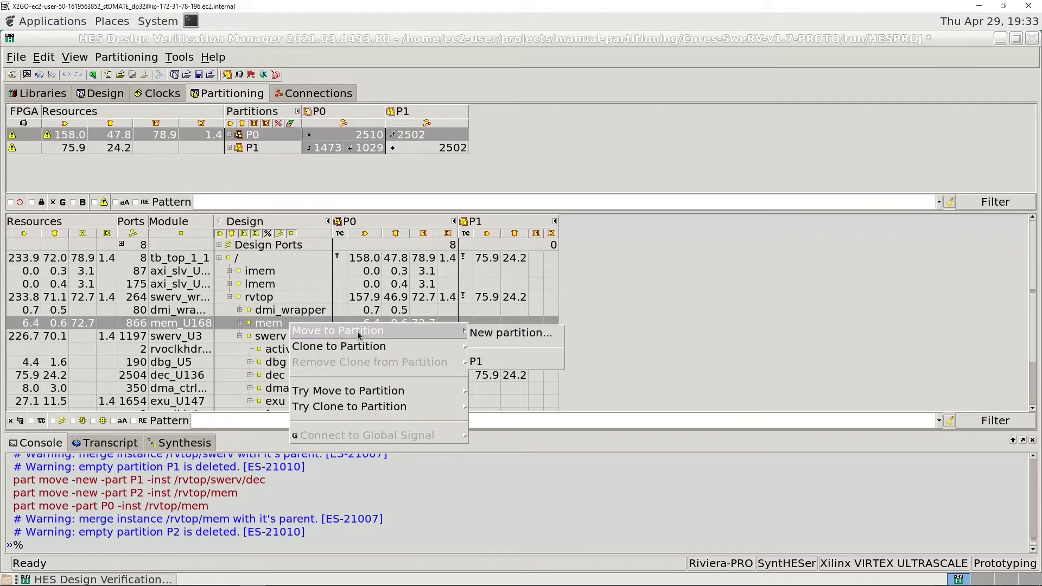
pyautogui.click(491, 333)
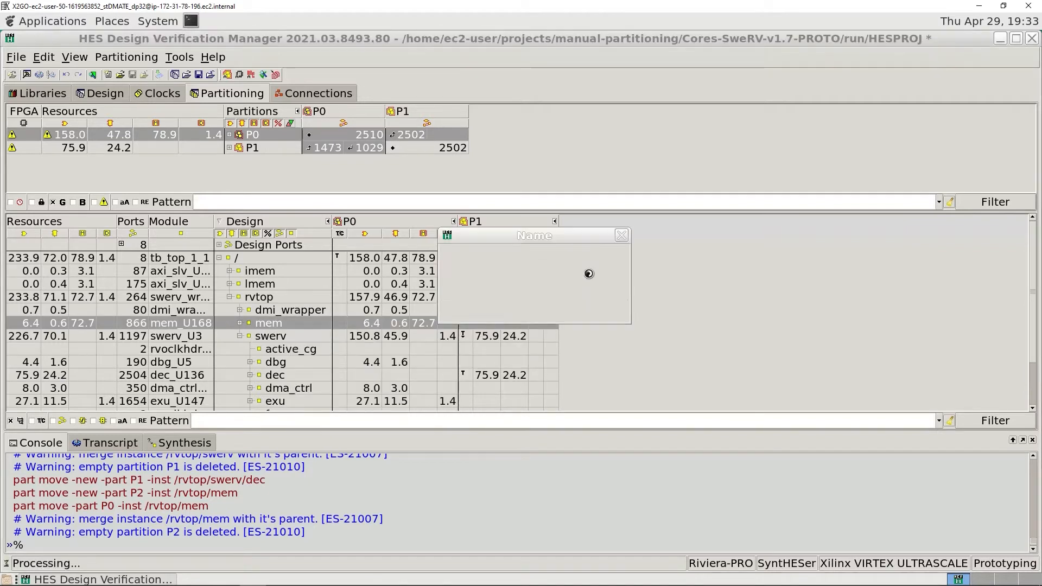
pyautogui.click(510, 314)
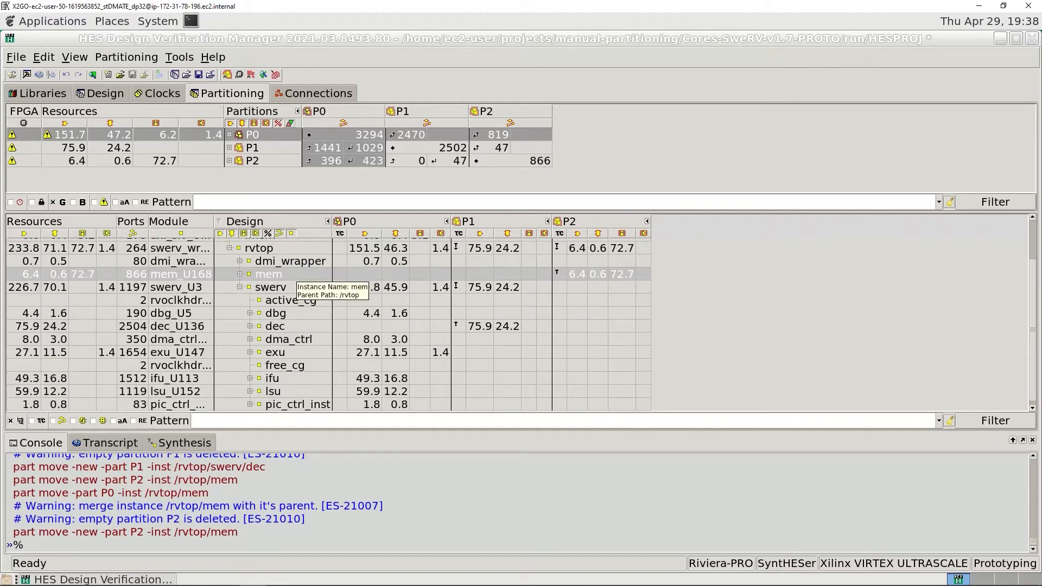
pyautogui.rightClick(288, 275)
pyautogui.moveTo(337, 298)
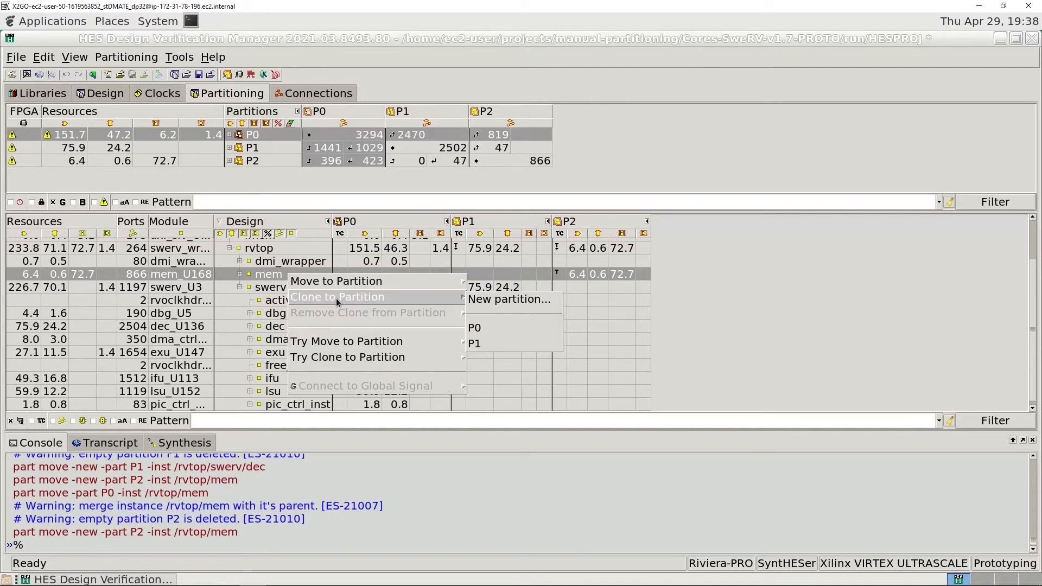
pyautogui.click(695, 286)
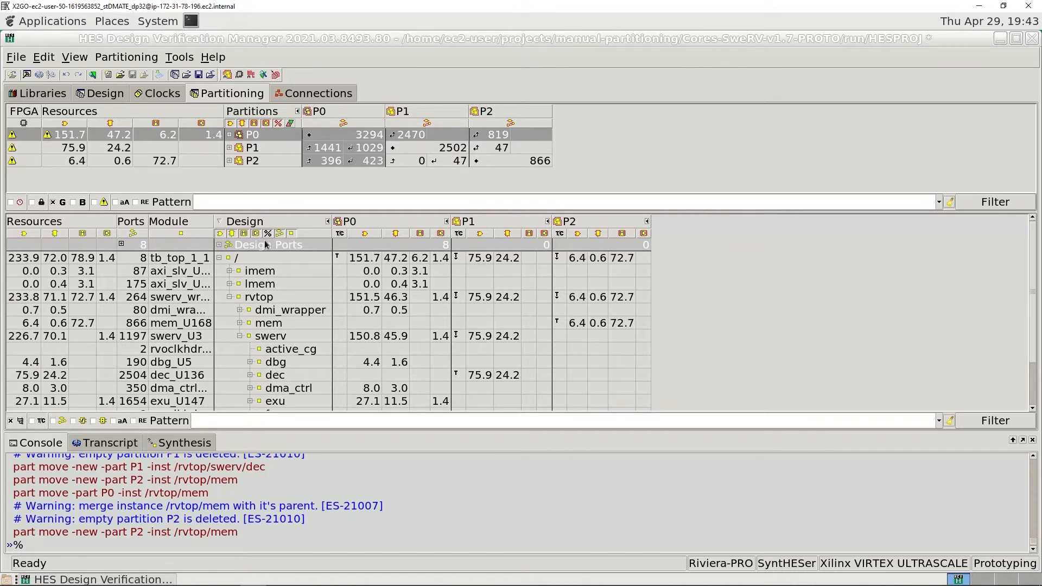
# Expand the design ports to review their distribution across P0, P1 and P2, and collapse them again.
pyautogui.click(219, 245)
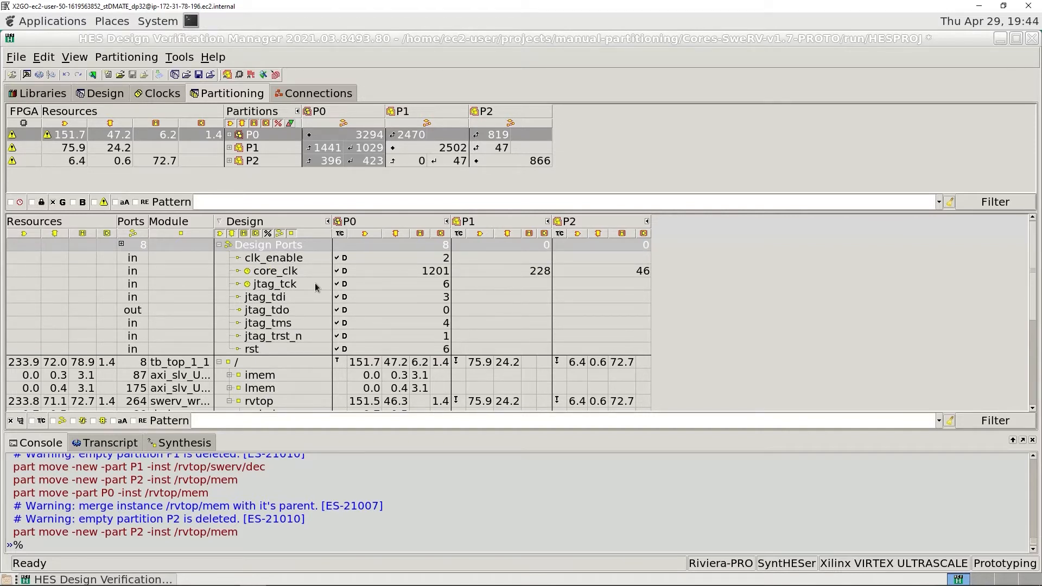
pyautogui.click(219, 246)
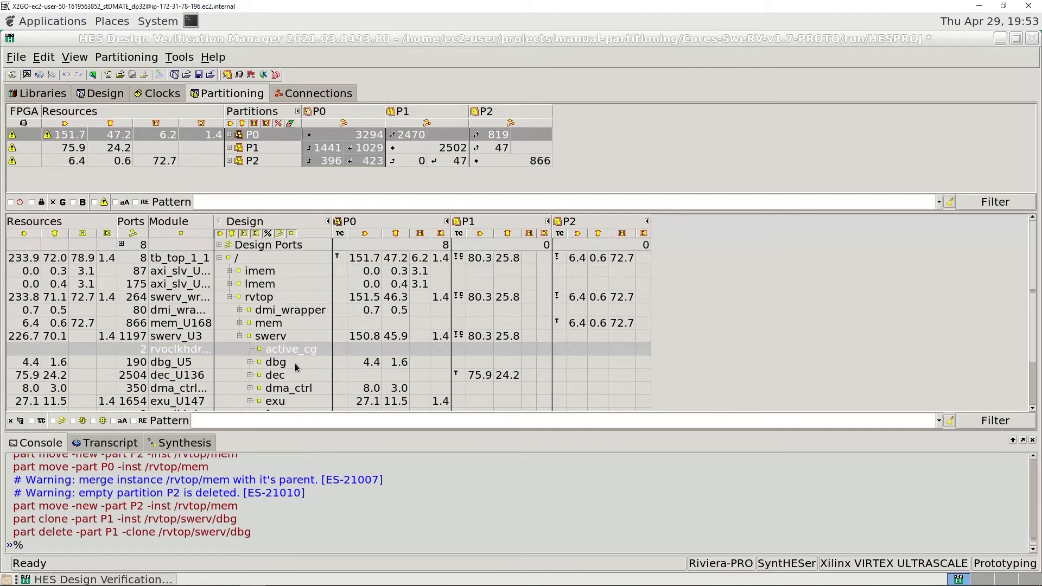
# Clone the dbg instance under rvtop/swerv to partition P1.
pyautogui.click(297, 368)
pyautogui.rightClick(296, 367)
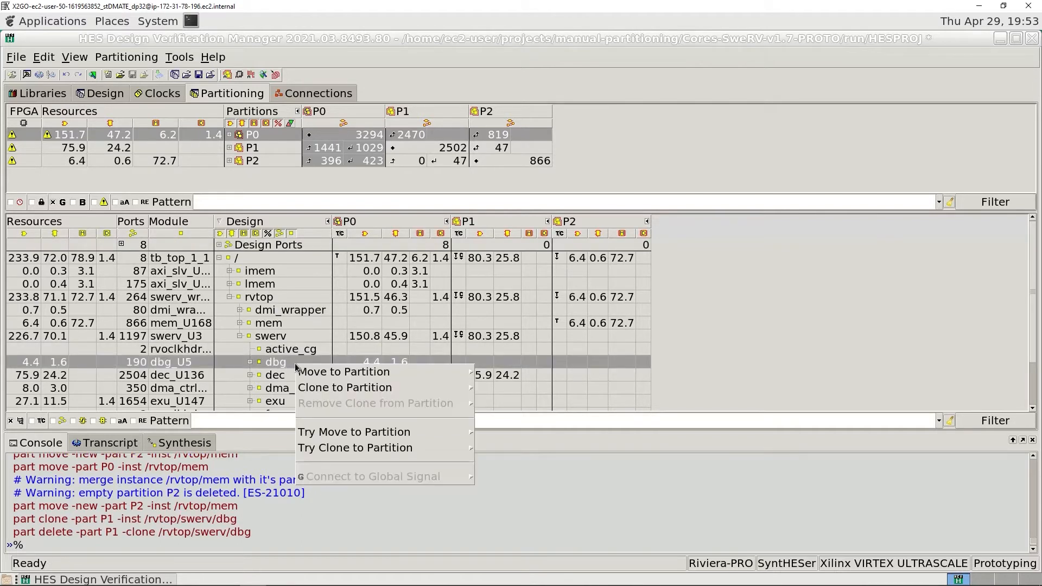
pyautogui.moveTo(404, 389)
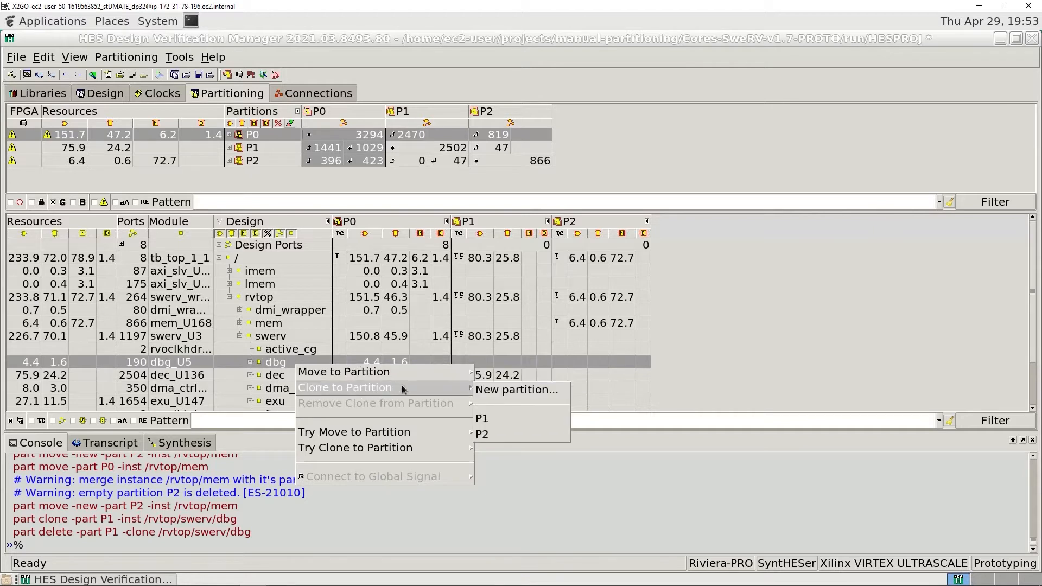
pyautogui.click(506, 418)
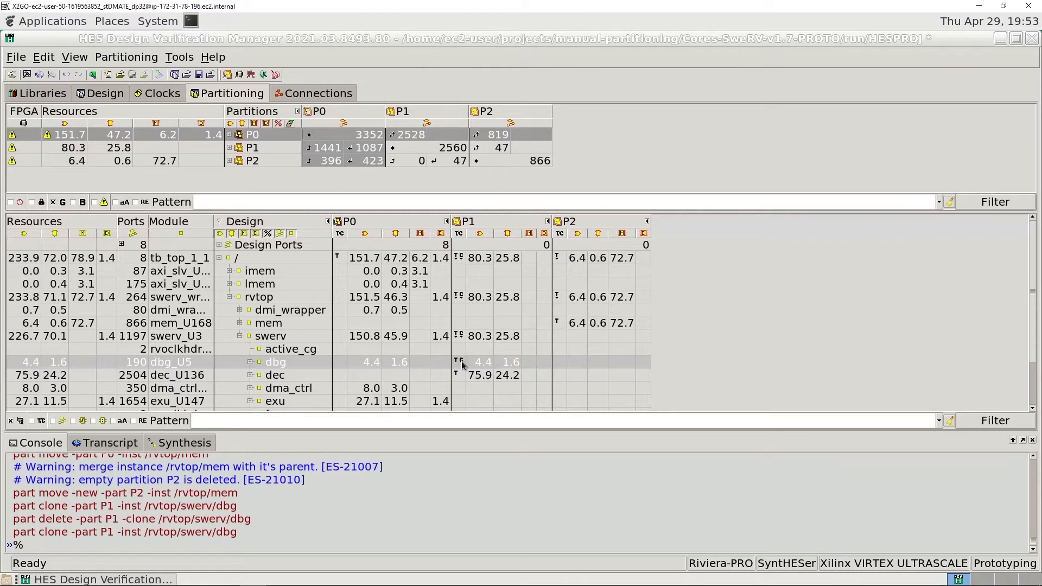
pyautogui.moveTo(462, 365)
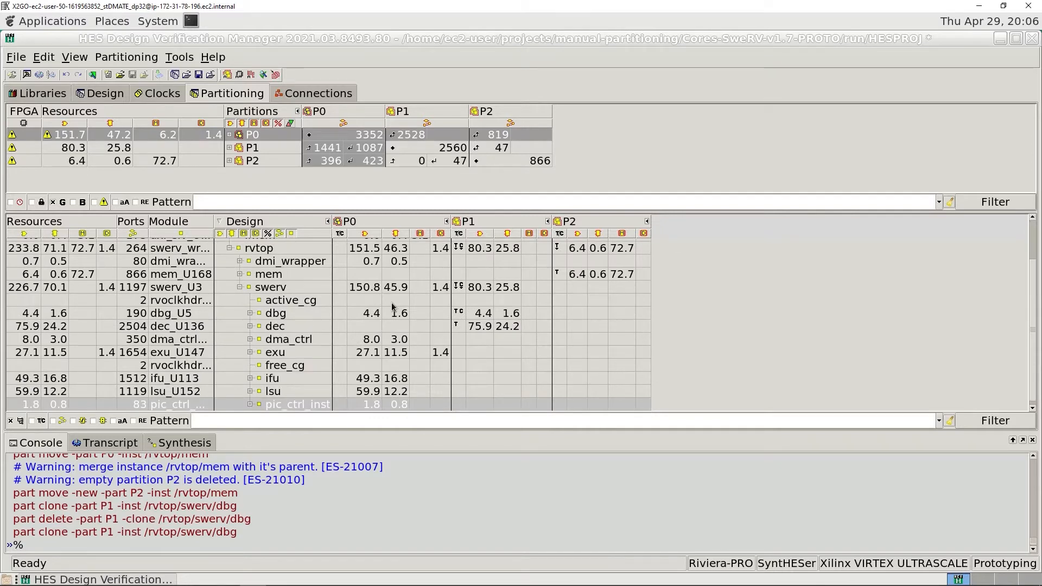
# Review the partitioned hierarchy, filtering it to only the instances marked T or C and removing that filter again.
pyautogui.scroll(2, 402, 312)
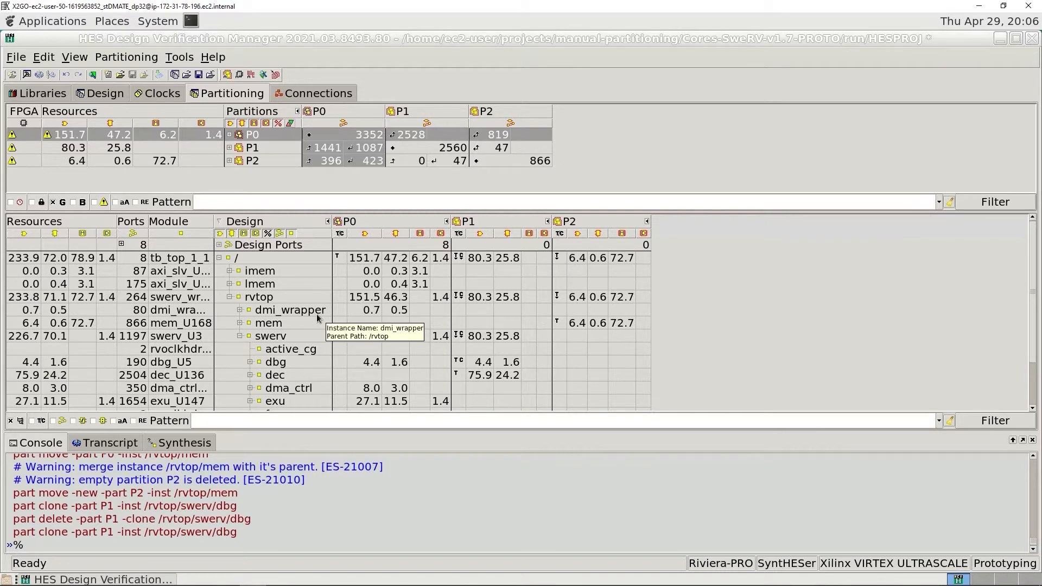
pyautogui.scroll(-2, 288, 298)
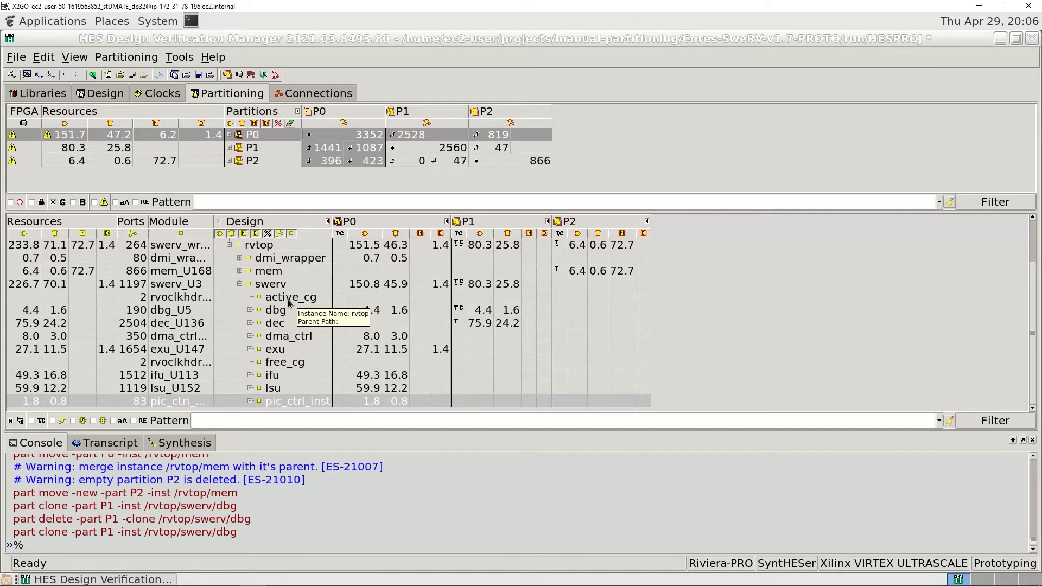
pyautogui.scroll(2, 289, 304)
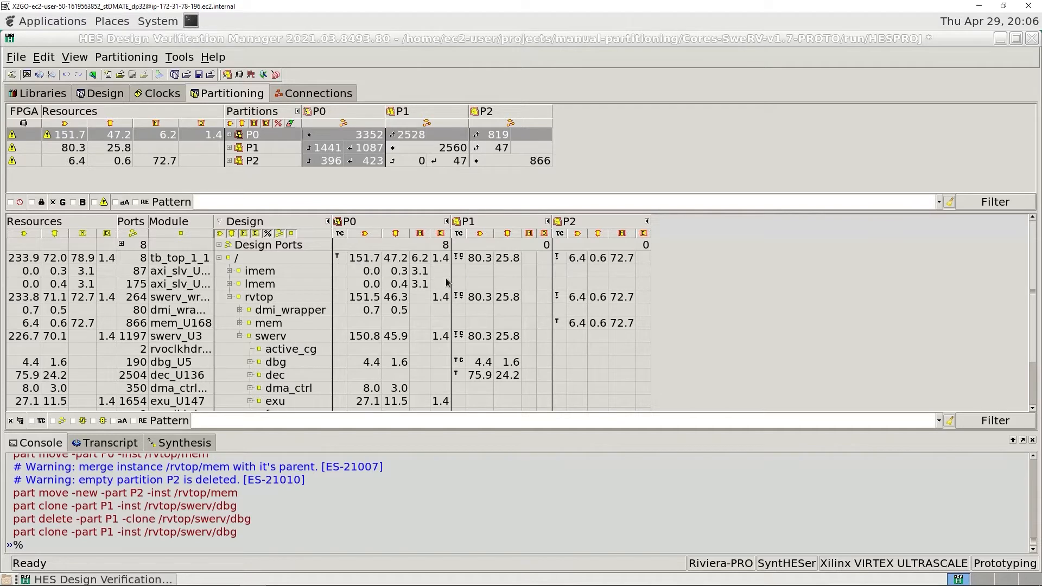
pyautogui.scroll(-2, 462, 336)
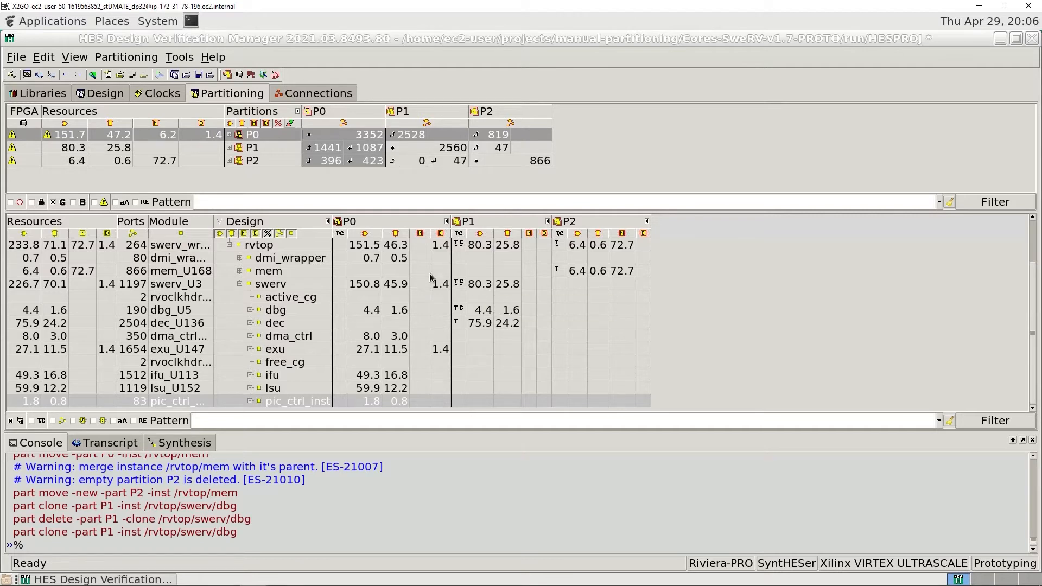
pyautogui.moveTo(477, 284)
pyautogui.click(32, 422)
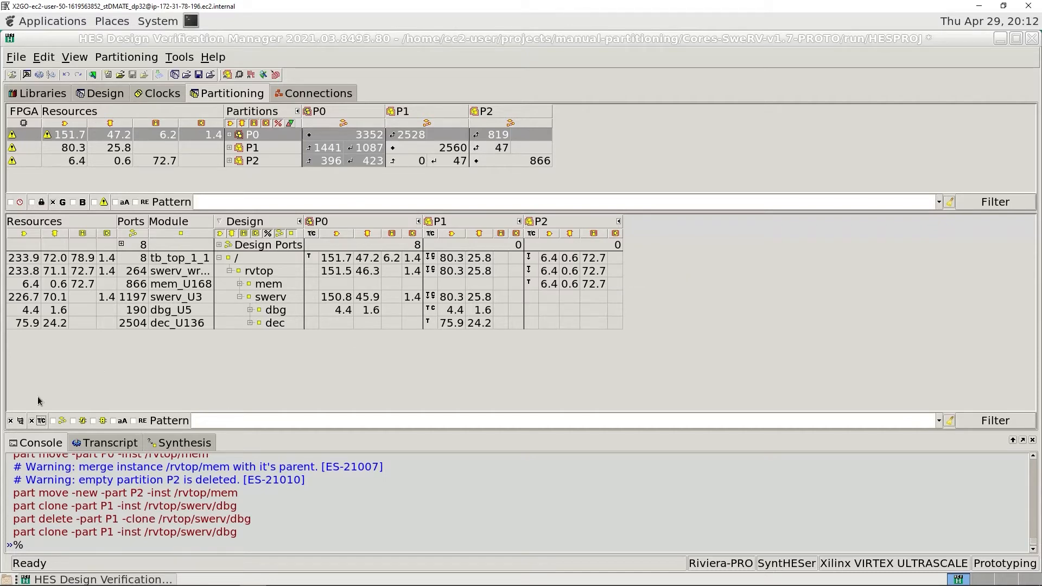
pyautogui.click(31, 420)
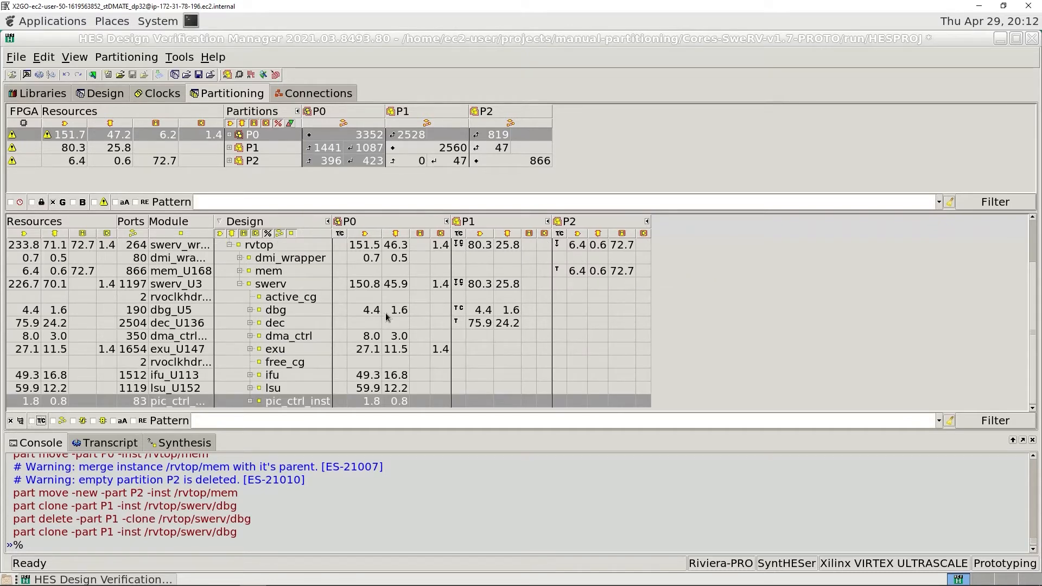
# Expand the cloned dbg instance under swerv to inspect its child instances, and collapse it again.
pyautogui.scroll(2, 306, 284)
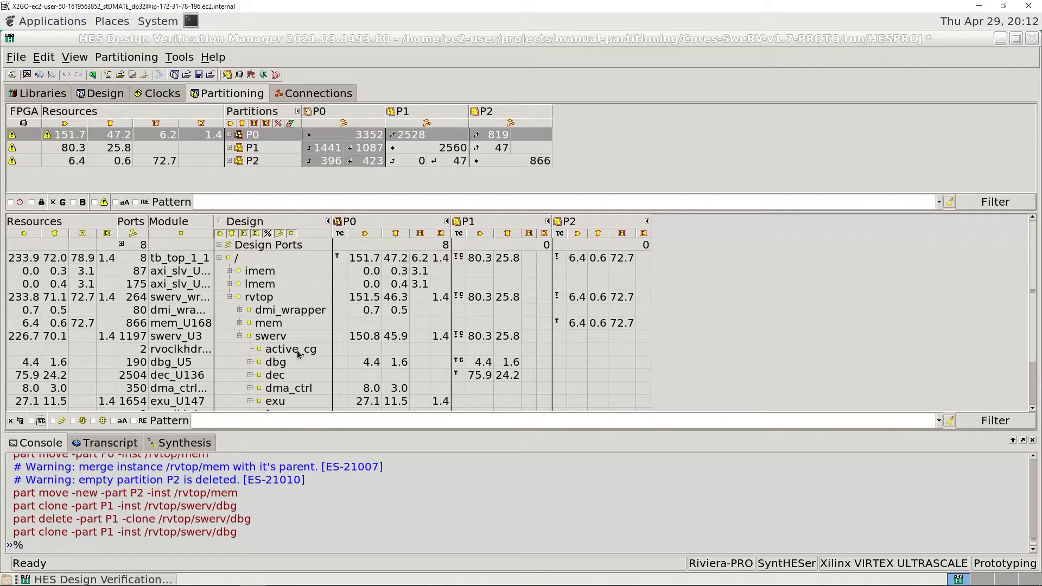
pyautogui.scroll(-2, 297, 354)
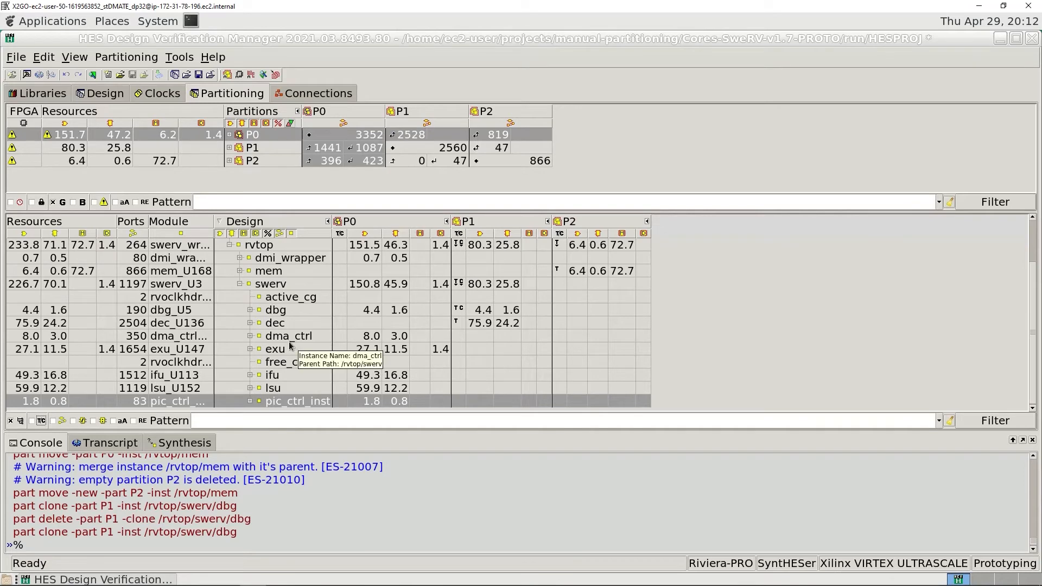
pyautogui.click(251, 310)
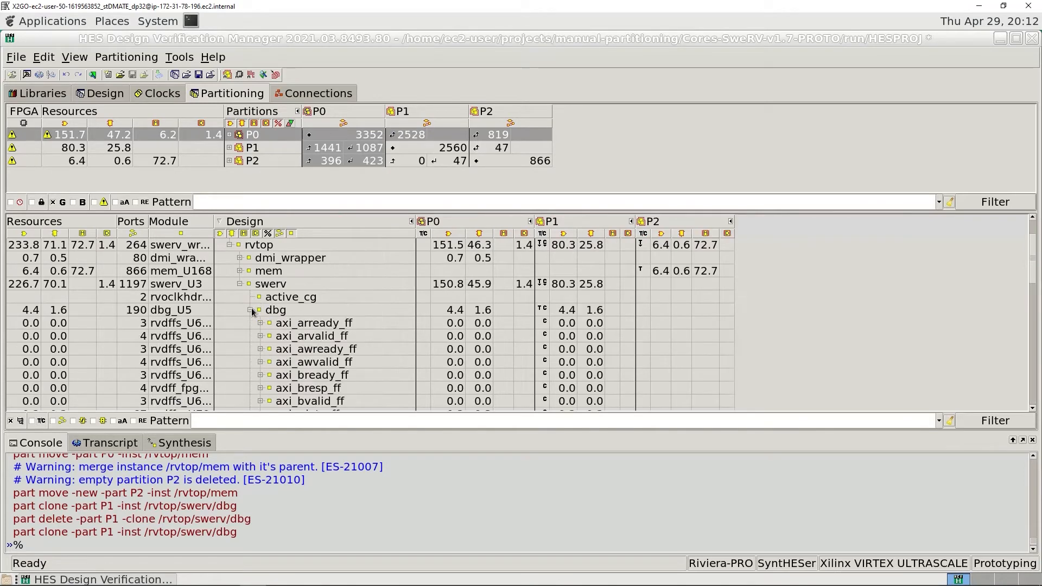
pyautogui.click(312, 328)
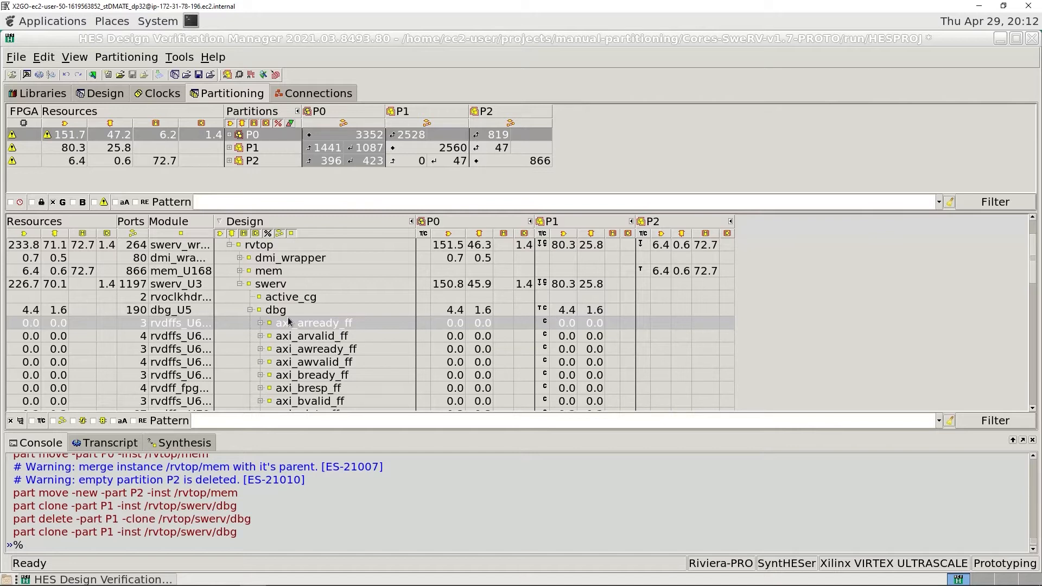
pyautogui.click(251, 310)
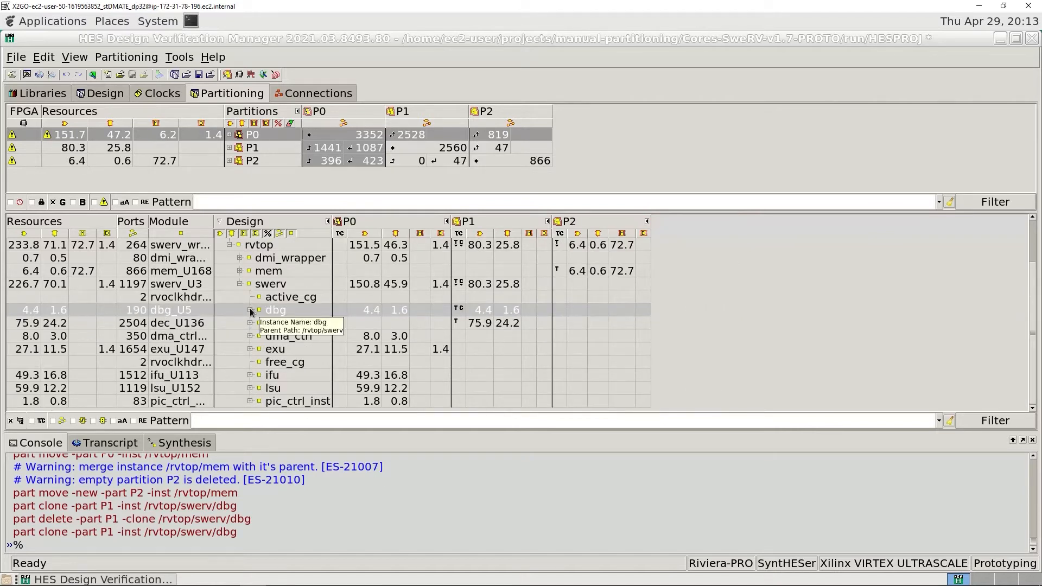
# Filter the design instances by the pattern "trigger", inspect the matches inside dec and lsu, and switch the instance filter off.
pyautogui.click(81, 421)
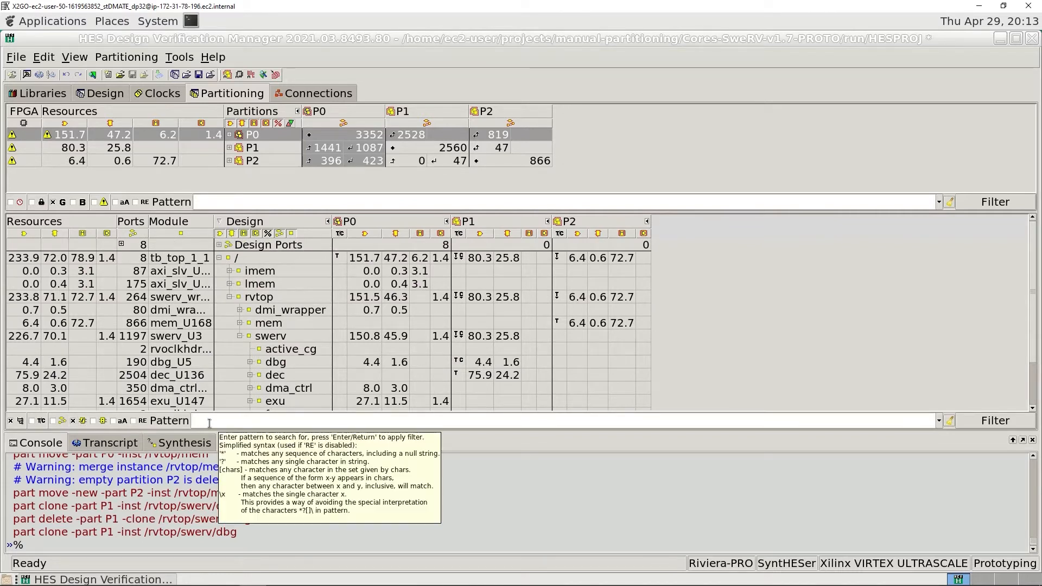
pyautogui.write('trigger')
pyautogui.press('Return')
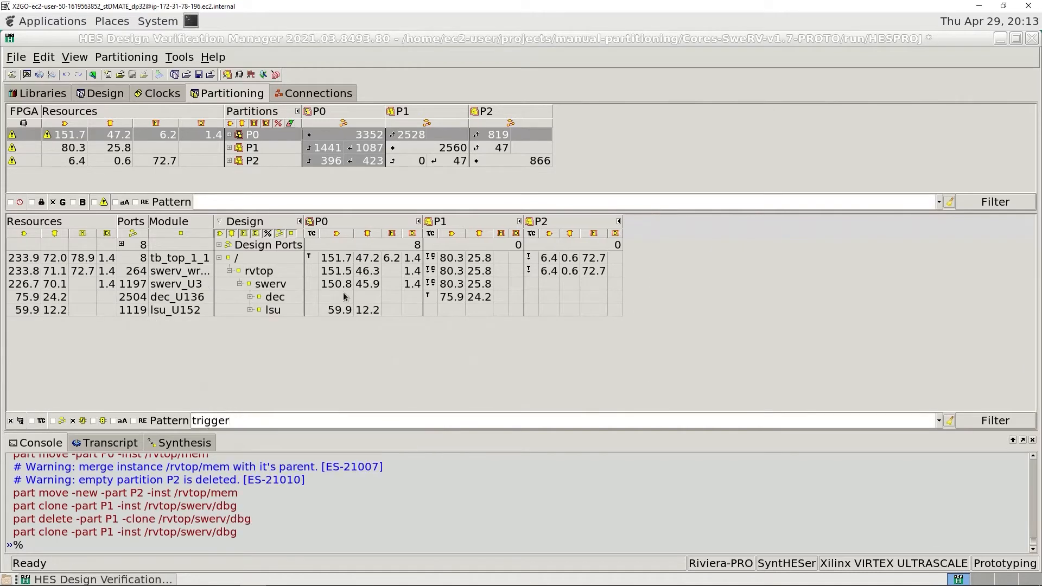
pyautogui.click(250, 296)
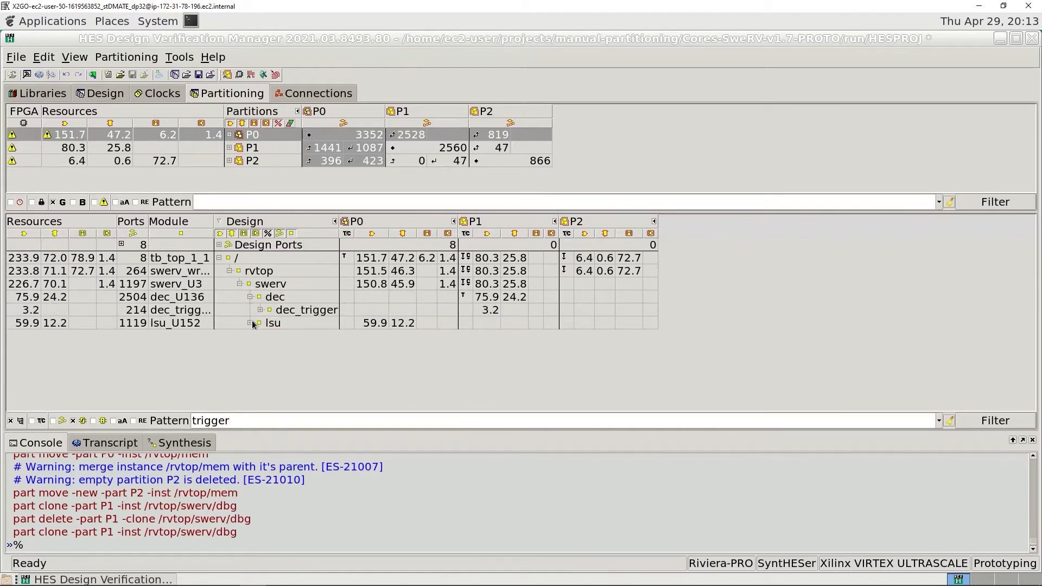
pyautogui.click(250, 323)
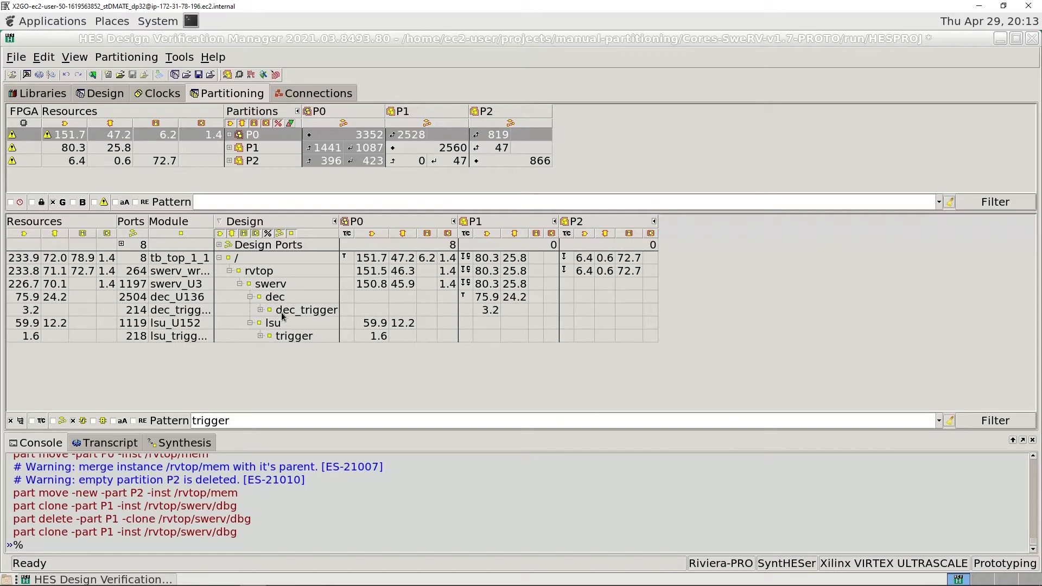
pyautogui.click(322, 314)
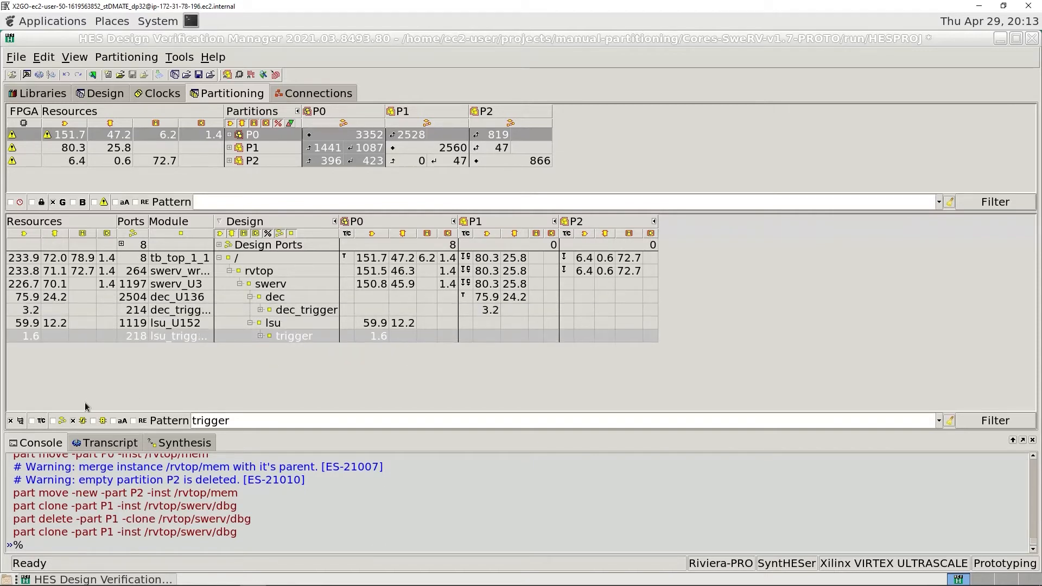
pyautogui.click(75, 422)
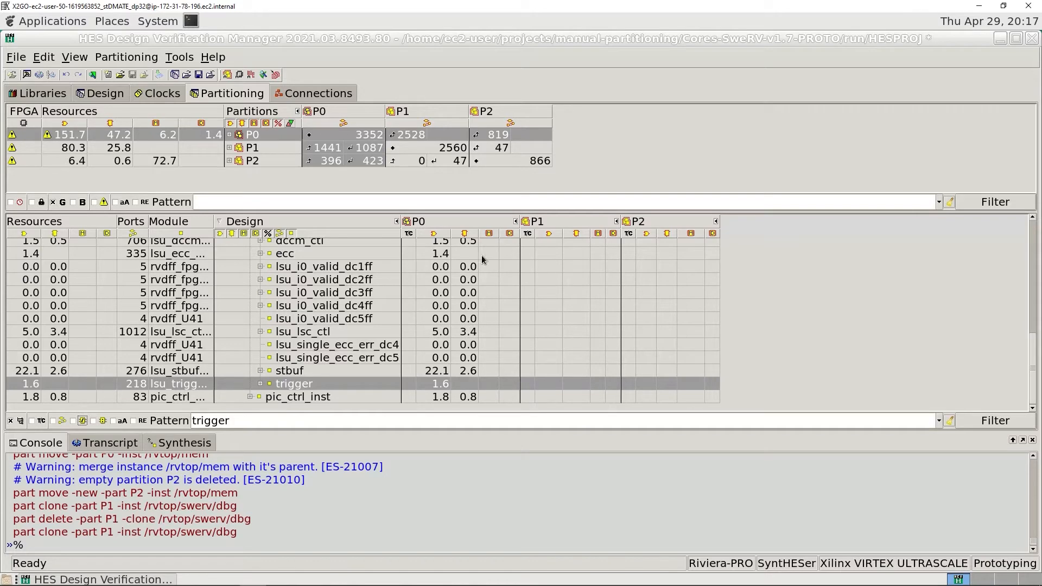
# Move the P0 partition column behind P2, and rearrange the columns back to the order P0, P1, P2.
pyautogui.scroll(7, 505, 304)
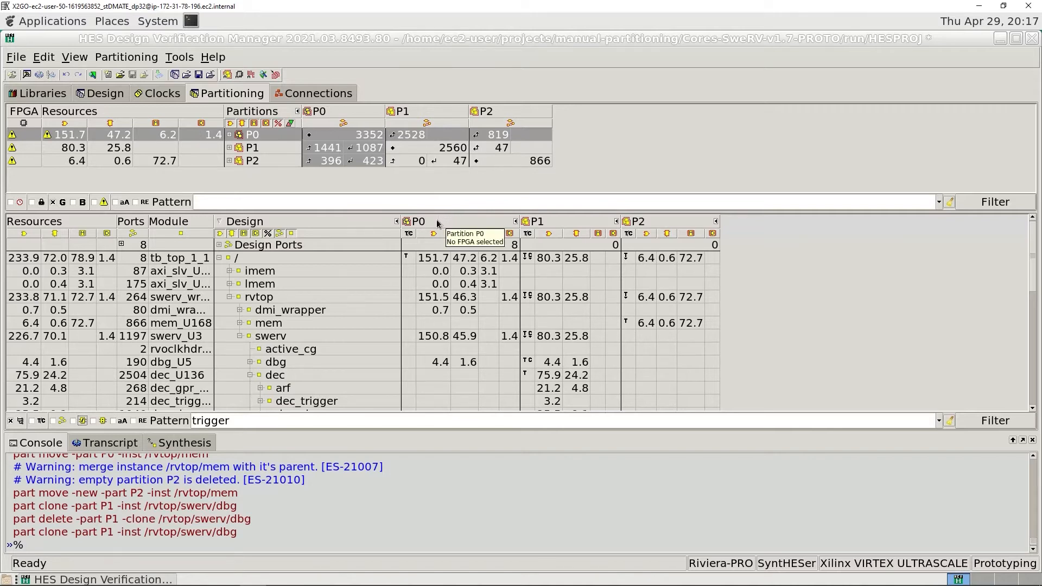
pyautogui.moveTo(437, 223); pyautogui.dragTo(637, 210)
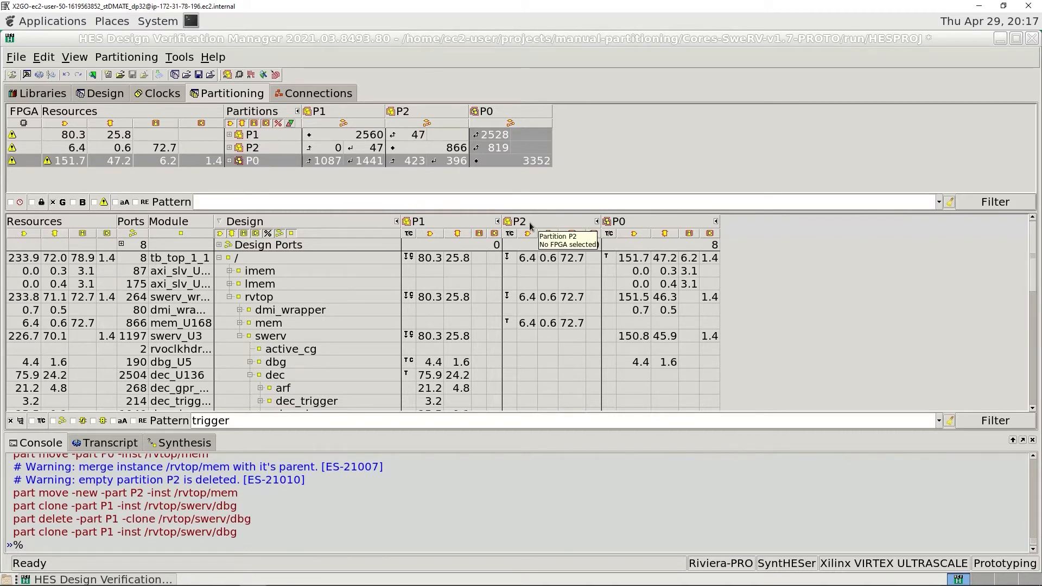
pyautogui.moveTo(530, 226); pyautogui.dragTo(700, 225)
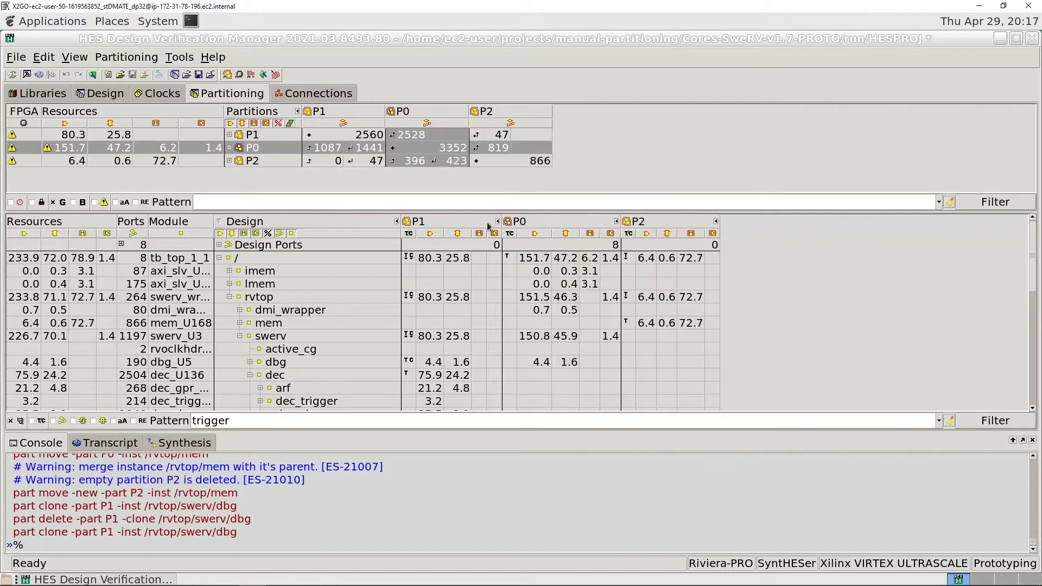
pyautogui.moveTo(451, 226); pyautogui.dragTo(552, 216)
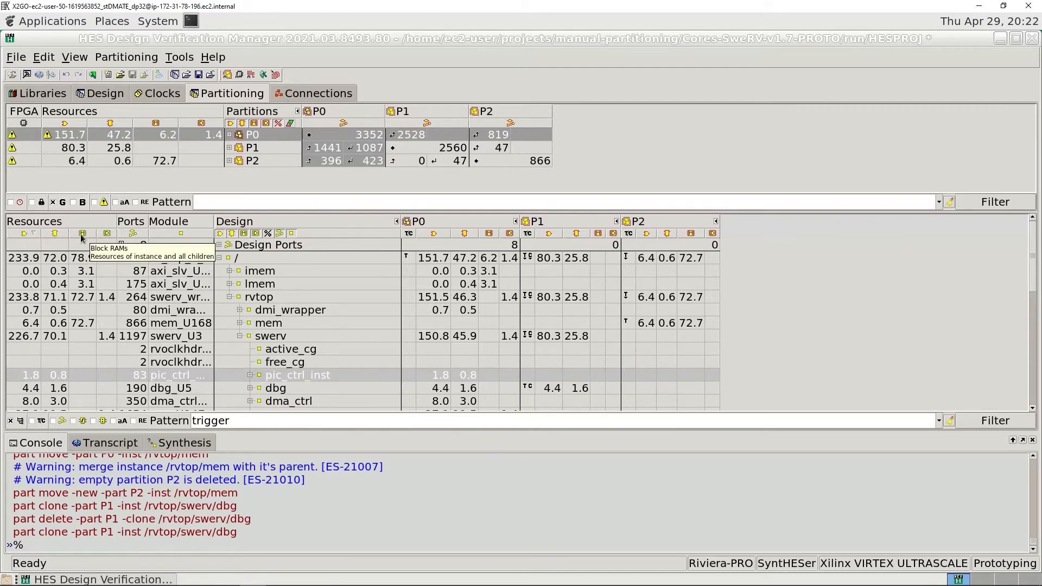
# Sort the design hierarchy by LUTs in descending order to review usage, and by Block RAMs in both directions.
pyautogui.click(28, 237)
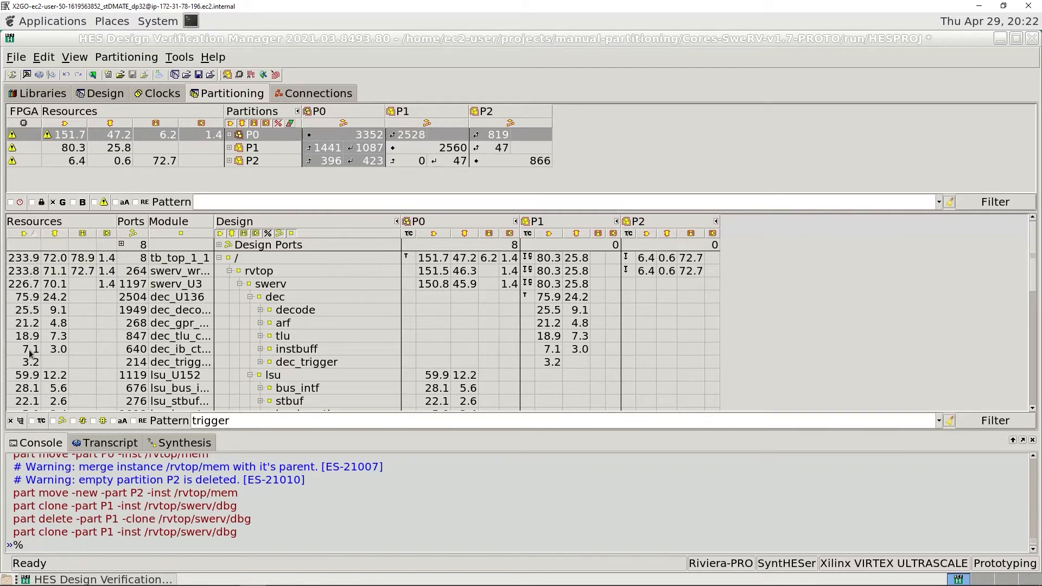
pyautogui.scroll(-4, 30, 390)
pyautogui.scroll(4, 30, 390)
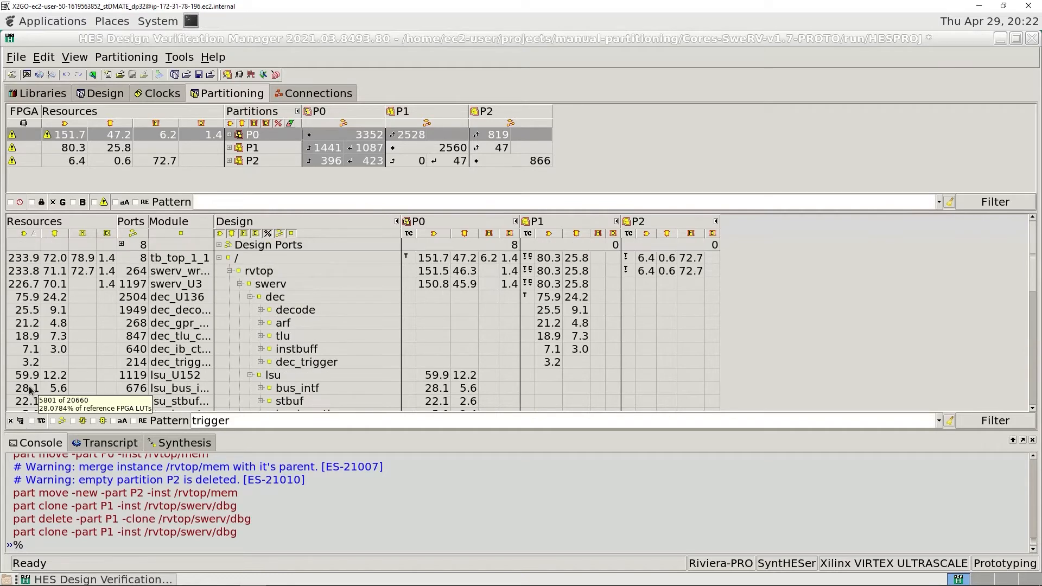
pyautogui.click(83, 237)
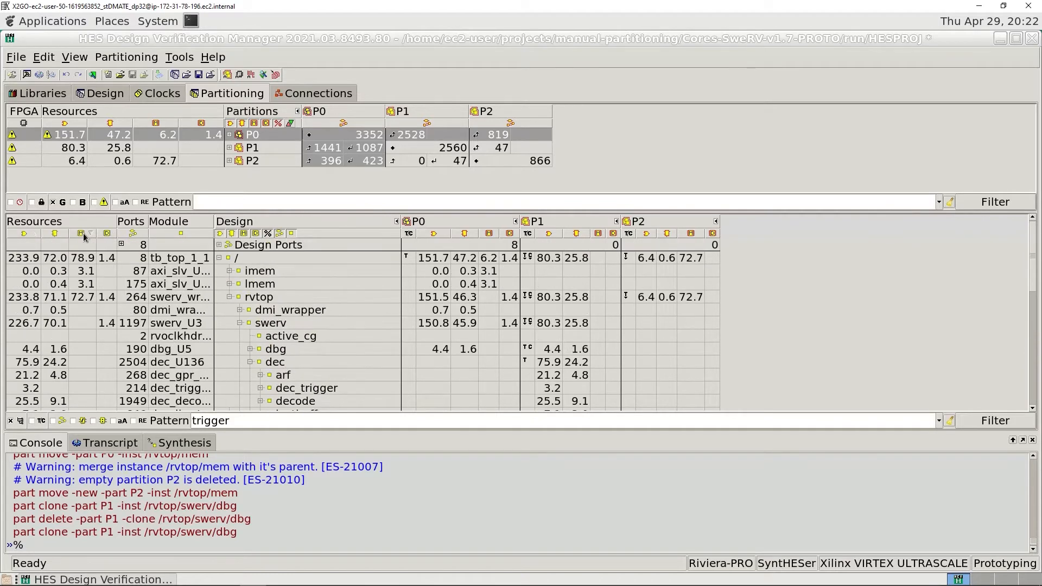
pyautogui.click(83, 237)
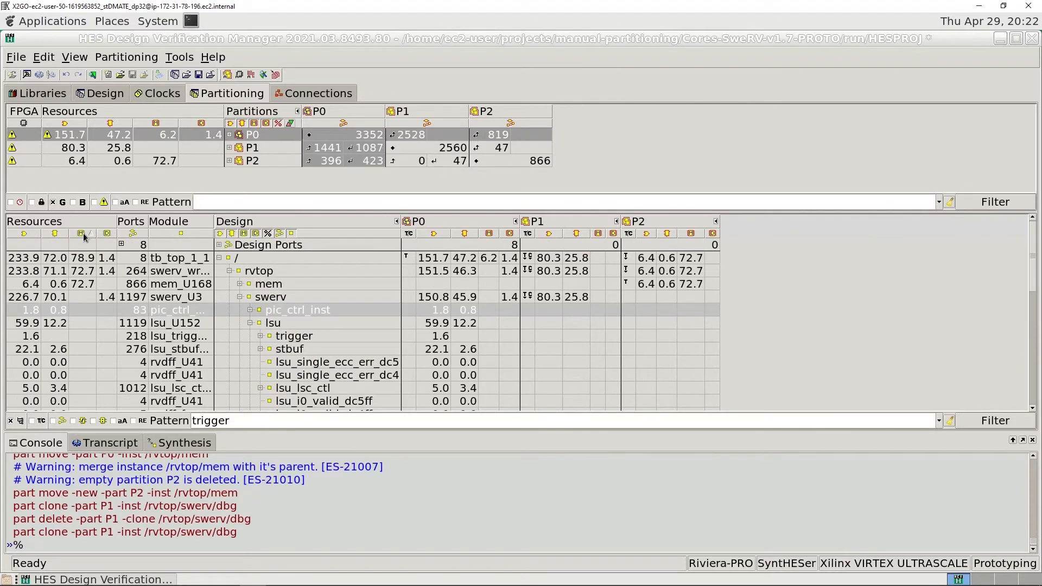
pyautogui.click(83, 237)
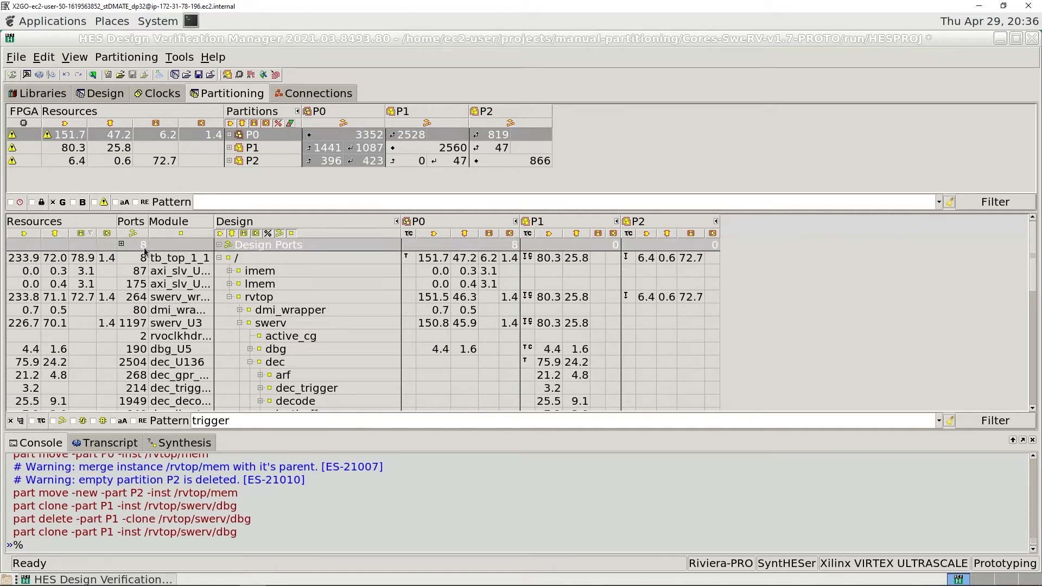
# Expand the Design Ports and move jtag_tck, jtag_tdi, jtag_tdo, jtag_tms and jtag_trst_n to partition P1.
pyautogui.moveTo(144, 263)
pyautogui.moveTo(133, 328)
pyautogui.click(220, 245)
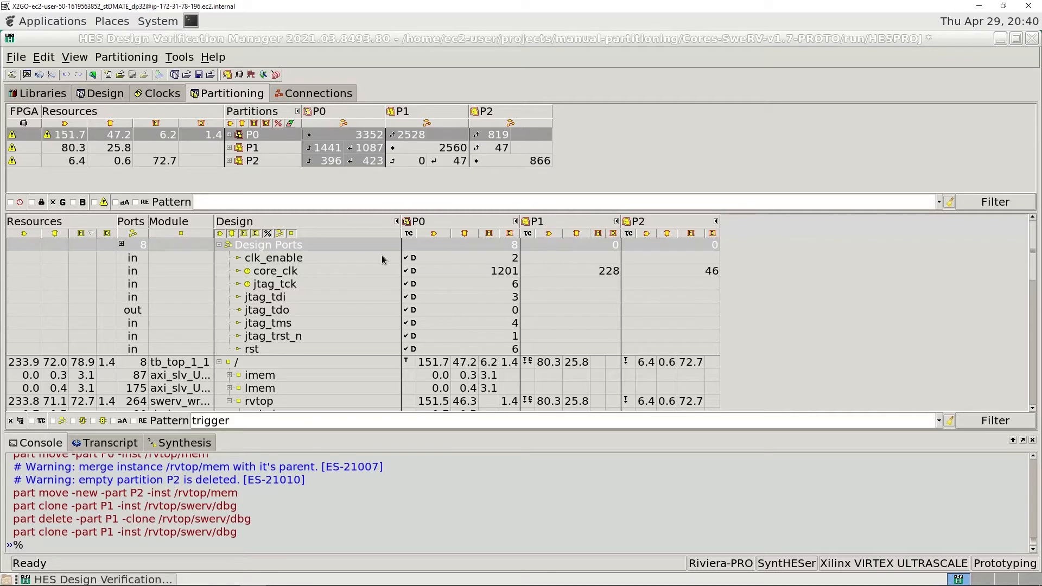
pyautogui.click(284, 288)
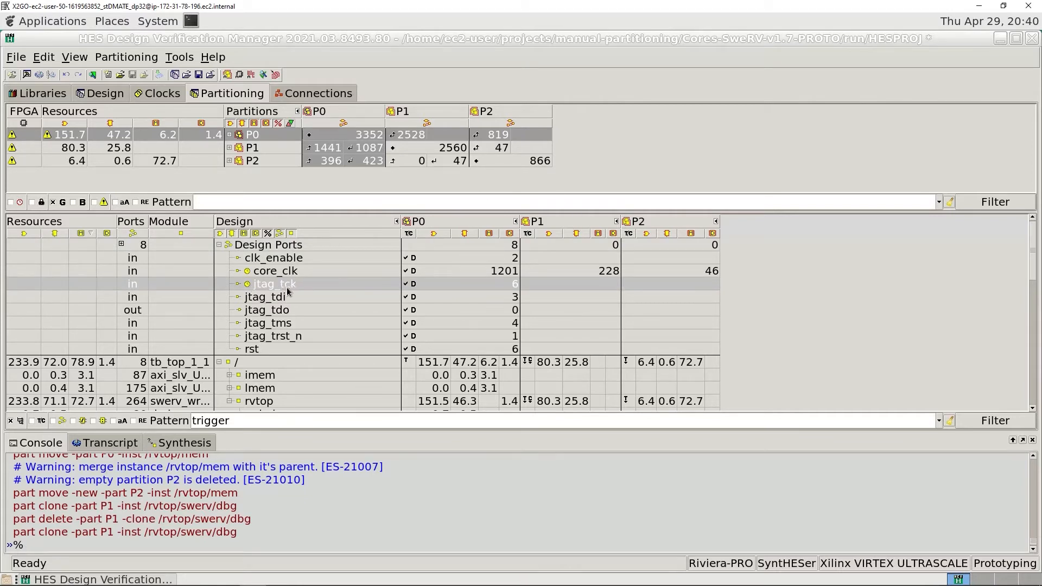
pyautogui.keyDown('ctrl'); pyautogui.click(264, 340); pyautogui.keyUp('ctrl')
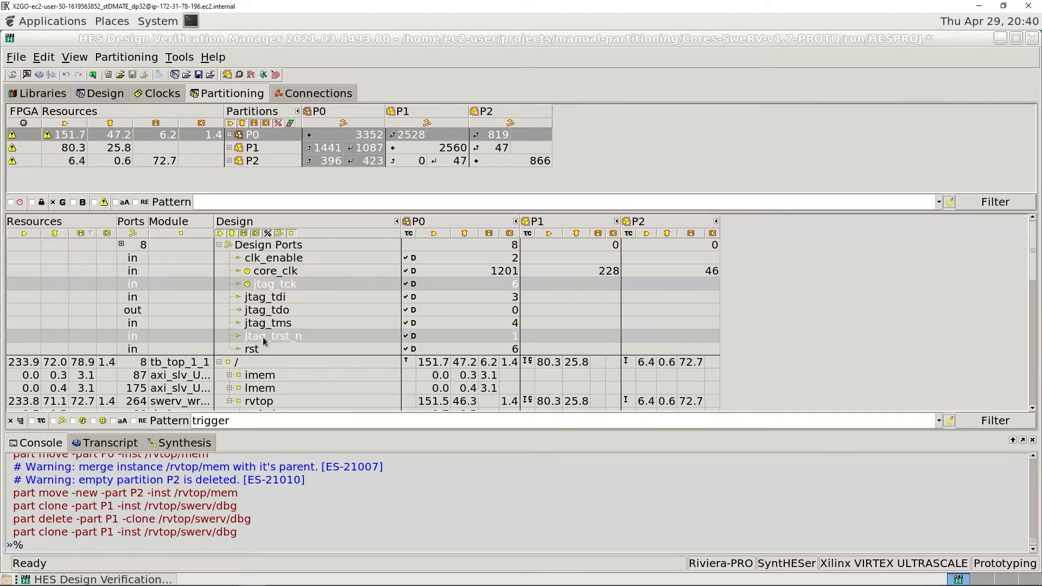
pyautogui.keyDown('ctrl'); pyautogui.click(274, 325); pyautogui.keyUp('ctrl')
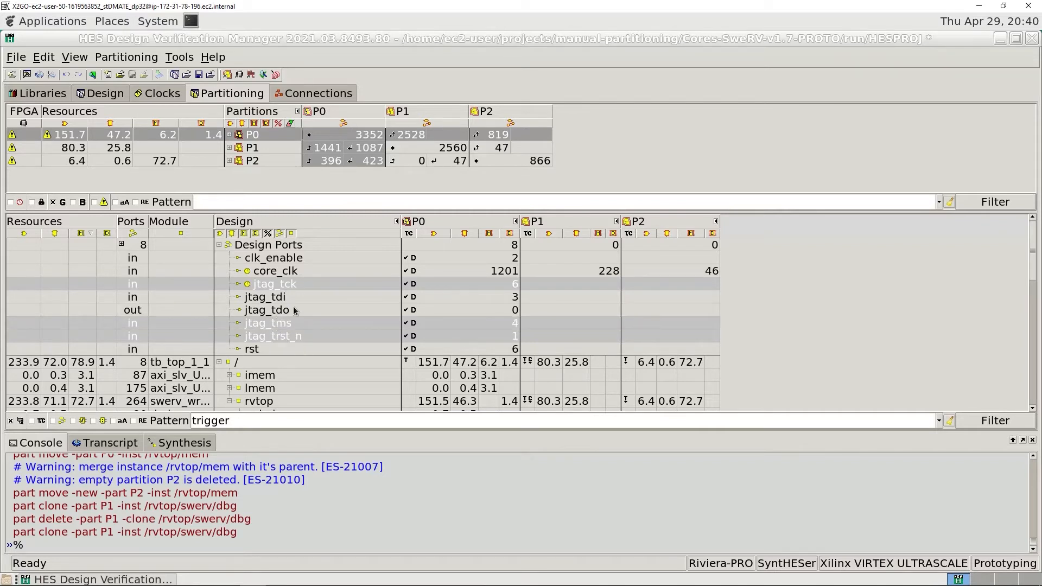
pyautogui.keyDown('ctrl'); pyautogui.click(293, 310); pyautogui.keyUp('ctrl')
pyautogui.keyDown('ctrl'); pyautogui.click(303, 297); pyautogui.keyUp('ctrl')
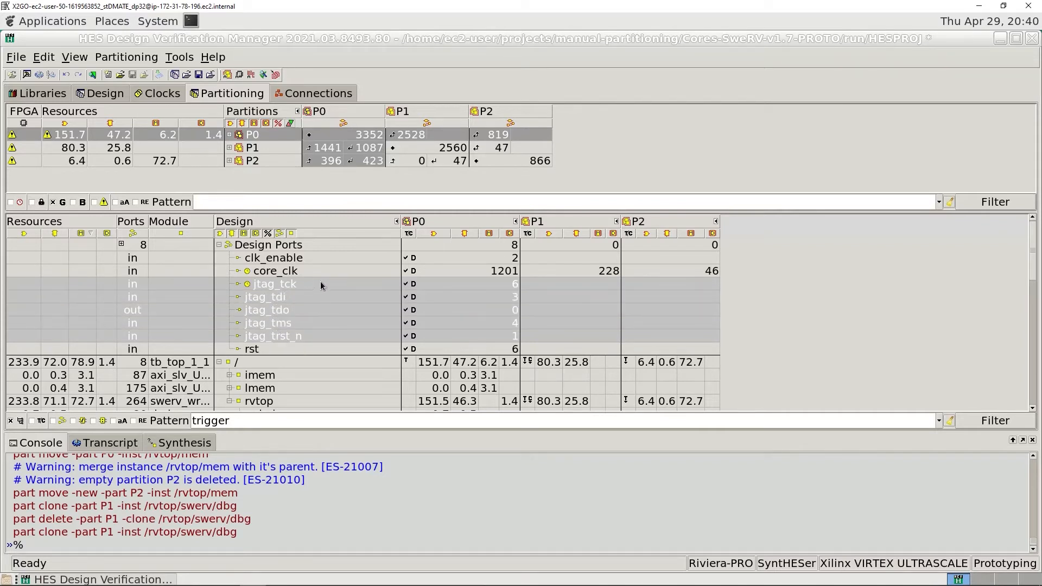
pyautogui.rightClick(322, 282)
pyautogui.moveTo(375, 290)
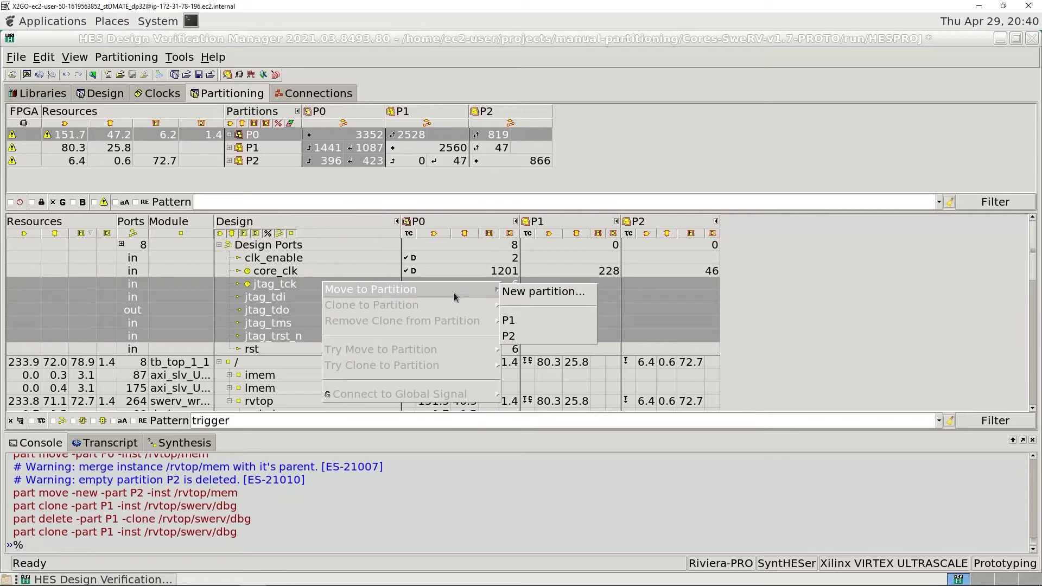
pyautogui.click(529, 321)
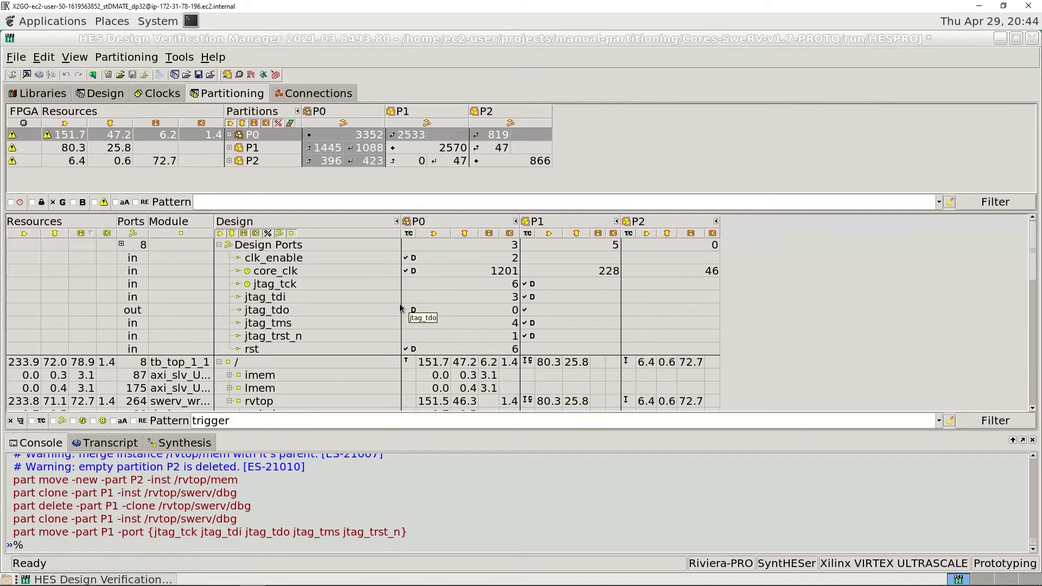
# Connect the core_clk port to the global signal sys_clk_50 and check how many primitive inputs it drives in each partition.
pyautogui.rightClick(307, 272)
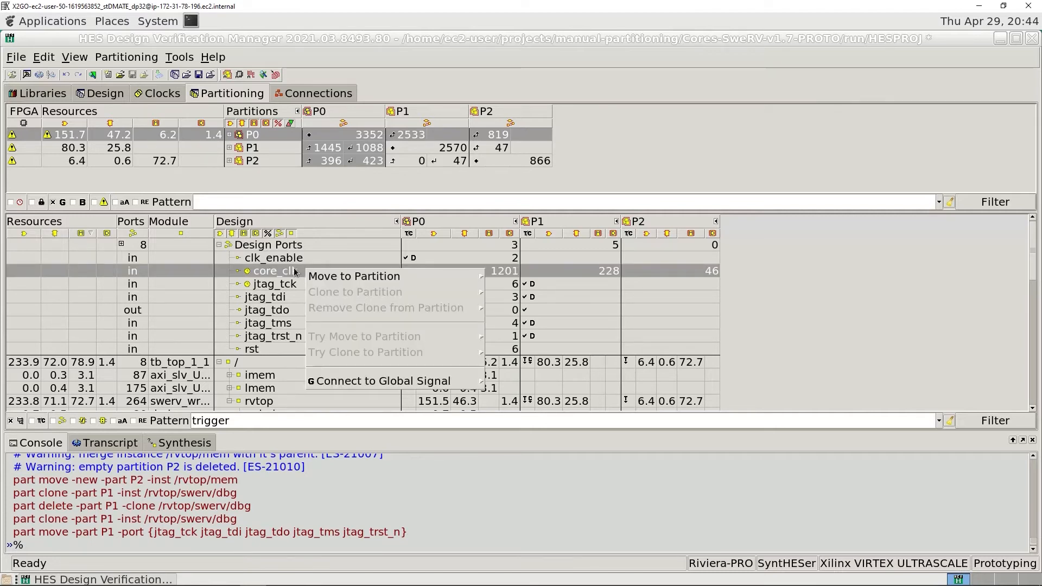
pyautogui.moveTo(433, 387)
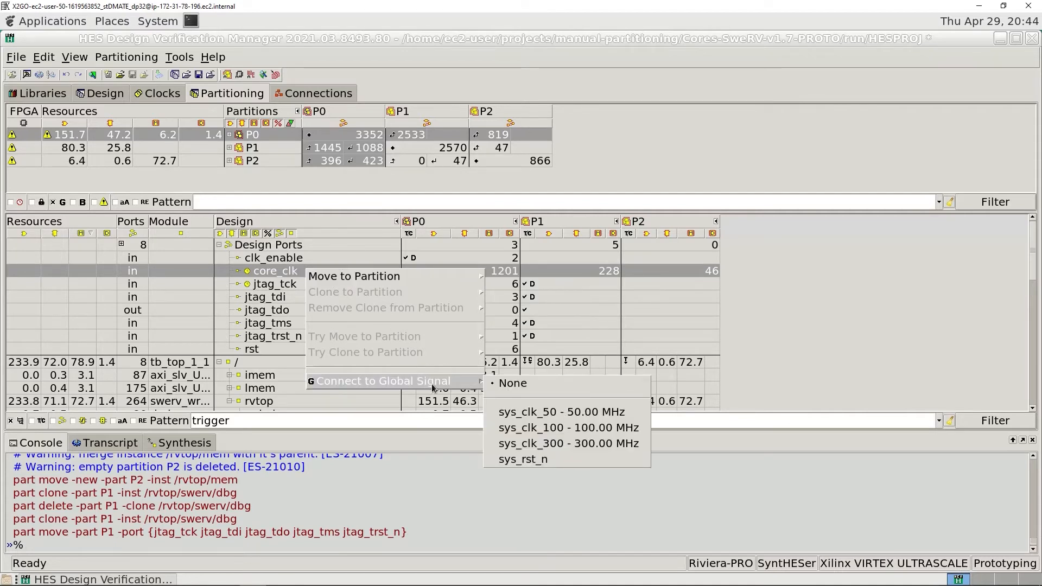
pyautogui.click(573, 415)
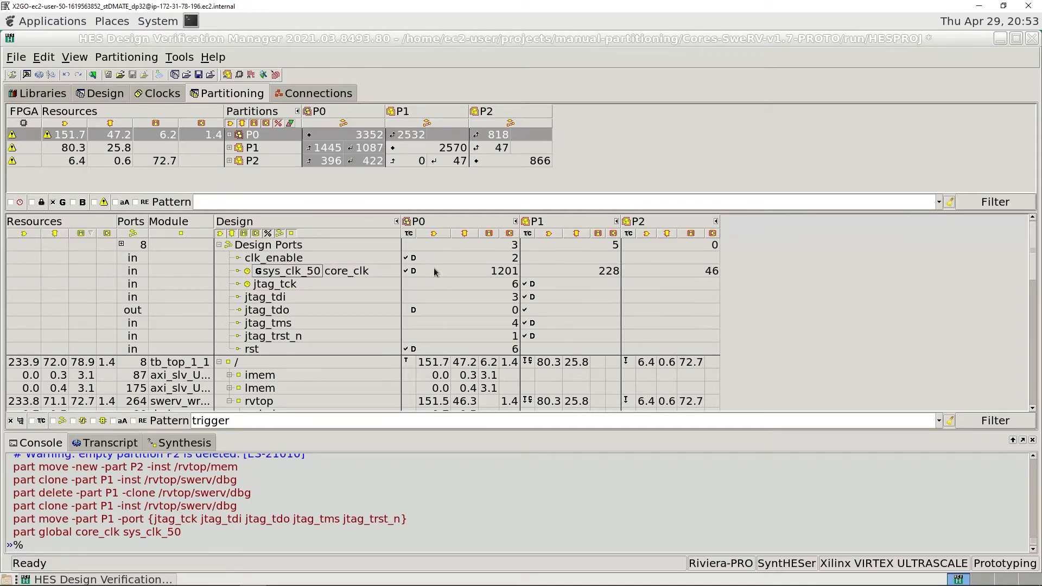
pyautogui.moveTo(504, 277)
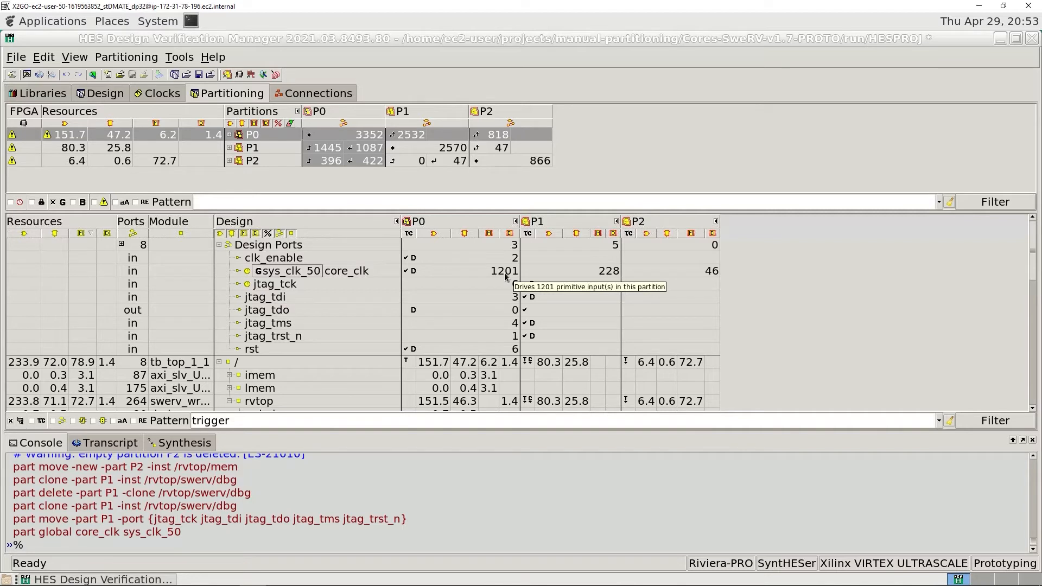
pyautogui.click(374, 268)
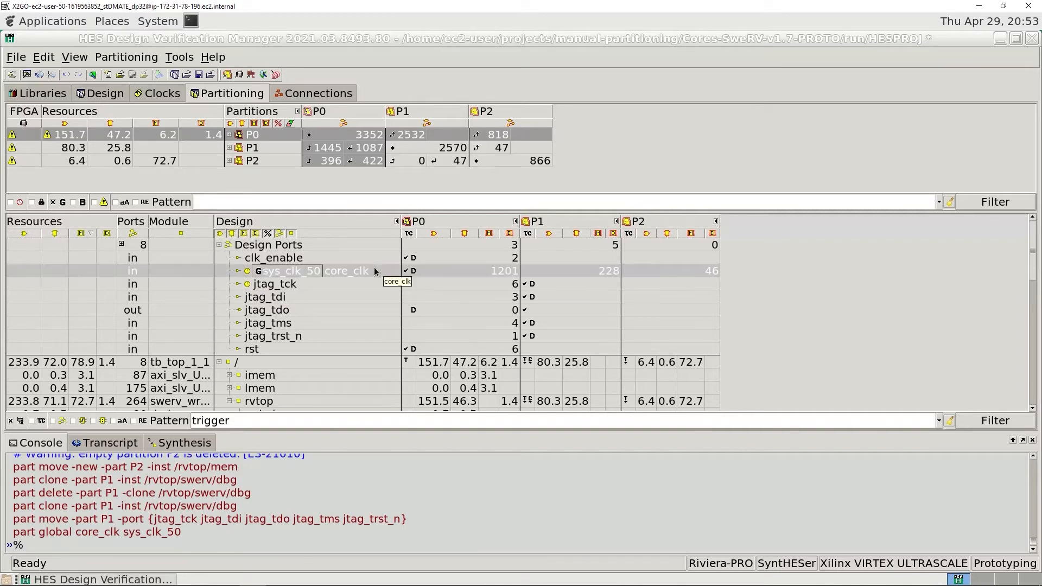
pyautogui.moveTo(506, 272)
pyautogui.moveTo(611, 273)
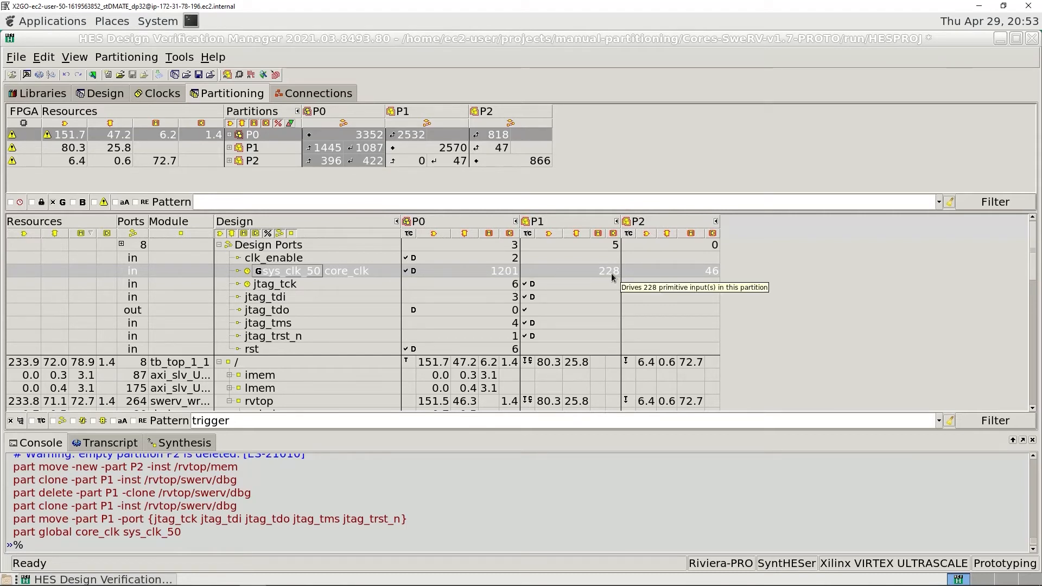
pyautogui.moveTo(714, 276)
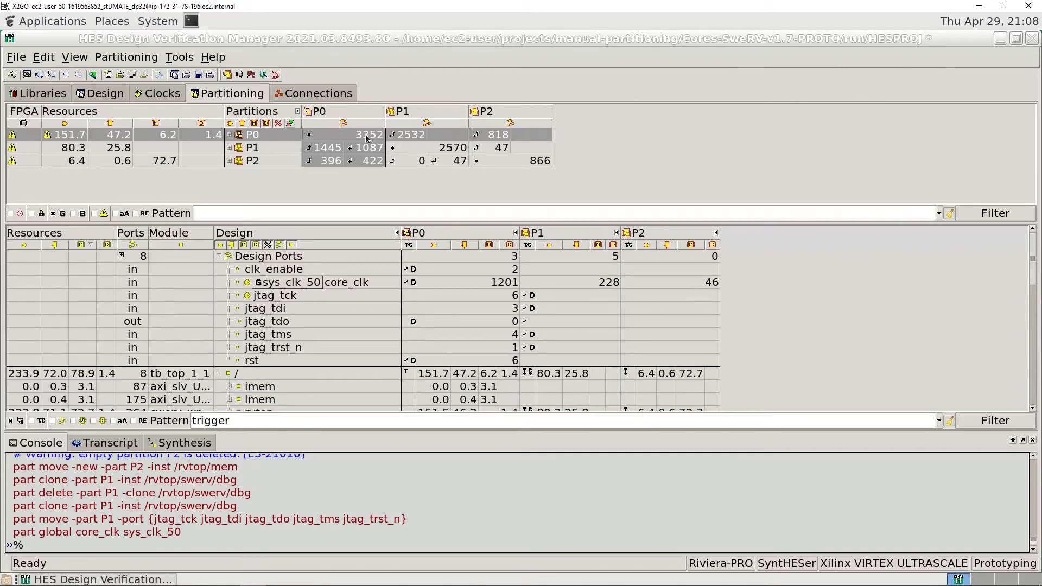
# Check the connection counts between the partitions and assign FPGA chip FP_1 to partition P0.
pyautogui.moveTo(367, 139)
pyautogui.moveTo(409, 140)
pyautogui.moveTo(503, 154)
pyautogui.rightClick(27, 138)
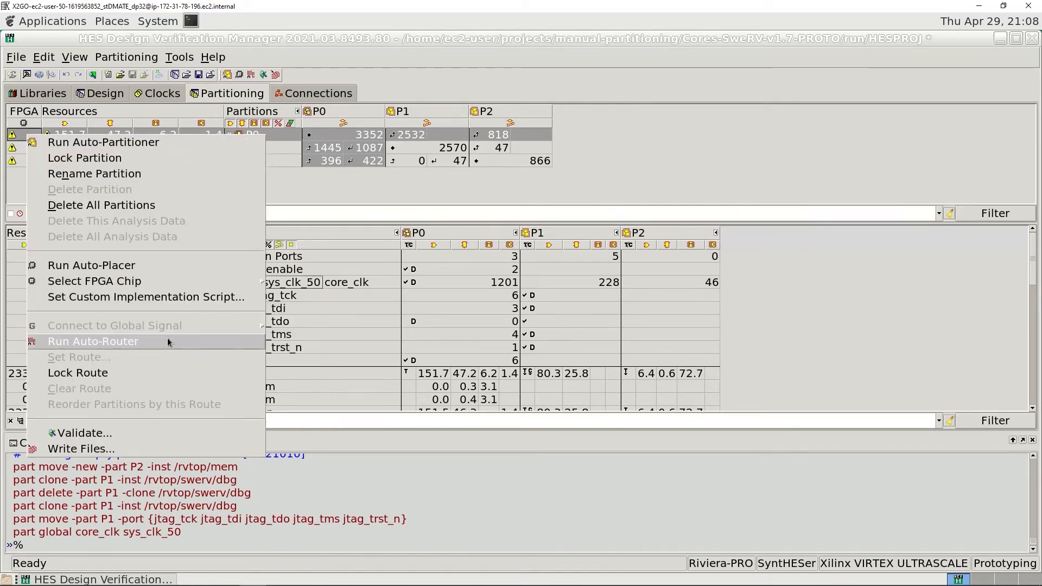
pyautogui.moveTo(173, 279)
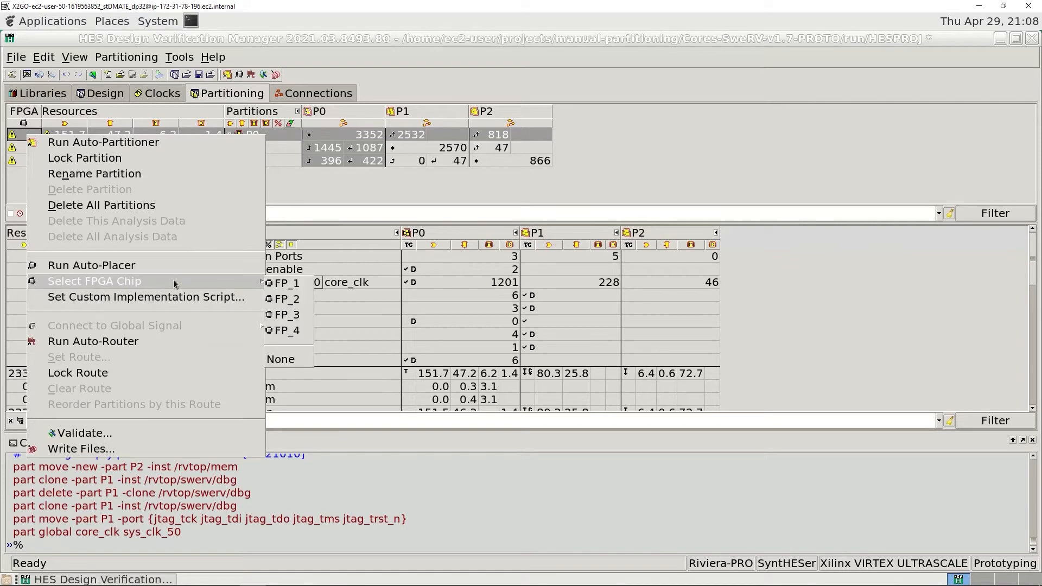
pyautogui.click(286, 284)
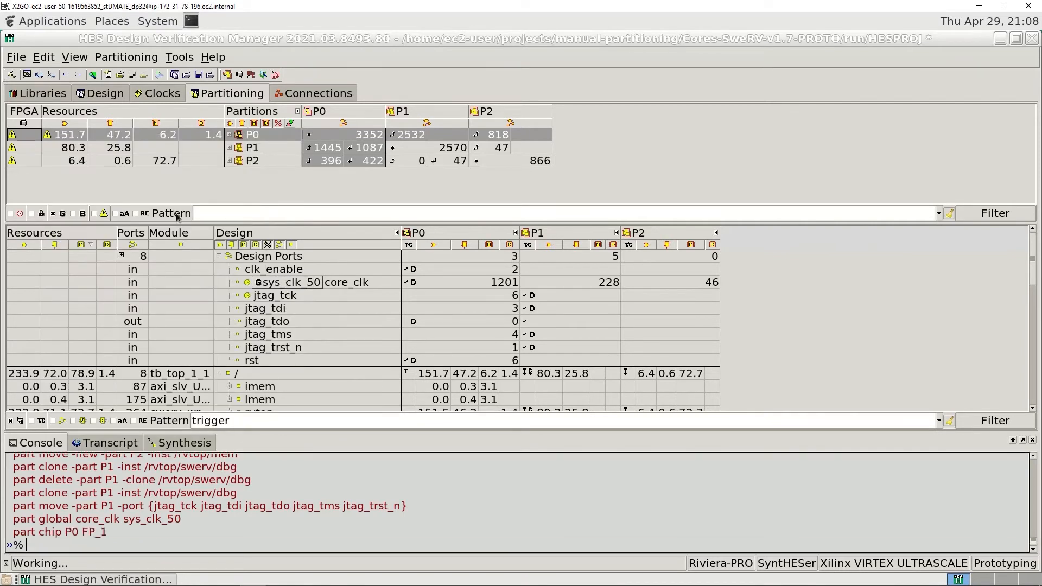
# Assign FPGA chip FP_2 to partition P1 and FP_3 to partition P2.
pyautogui.rightClick(30, 147)
pyautogui.moveTo(201, 296)
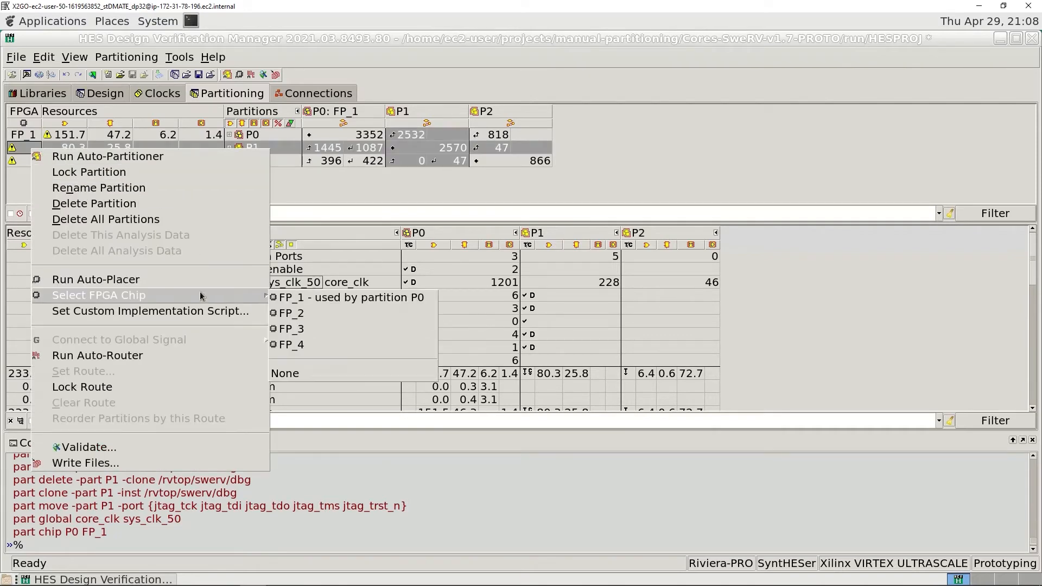
pyautogui.click(291, 313)
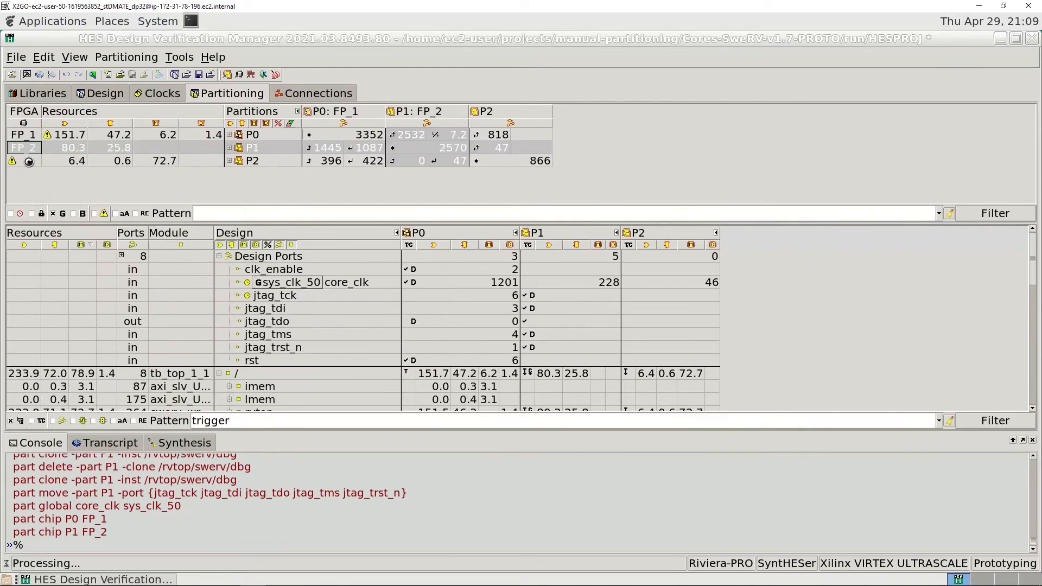
pyautogui.click(28, 162)
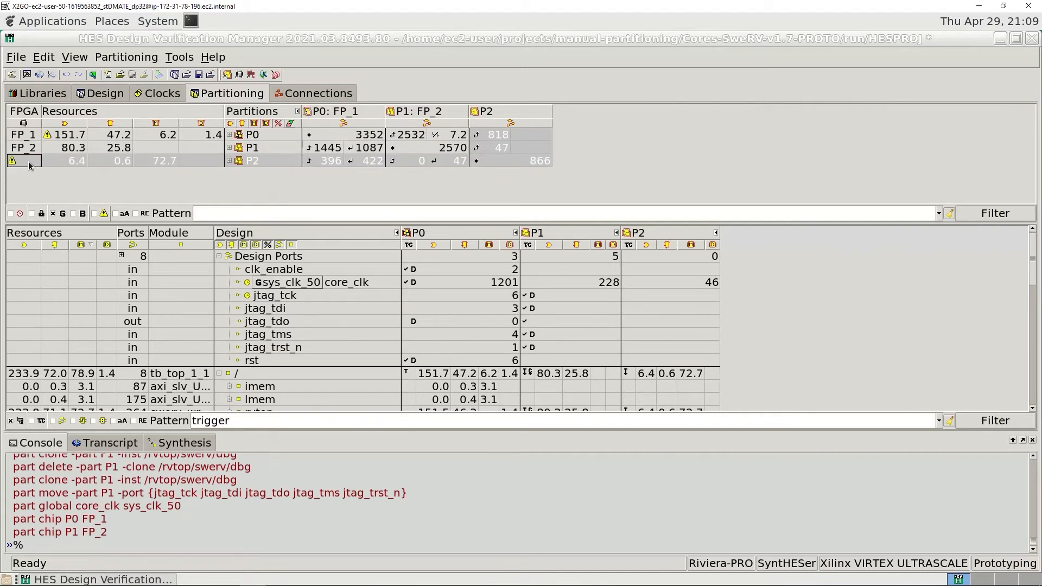
pyautogui.rightClick(28, 162)
pyautogui.moveTo(242, 309)
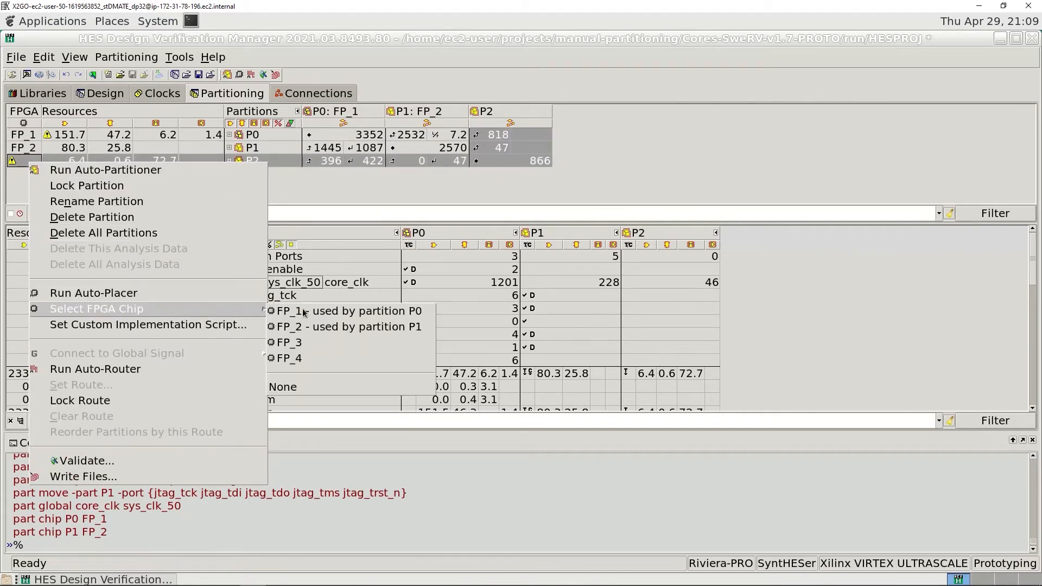
pyautogui.click(316, 342)
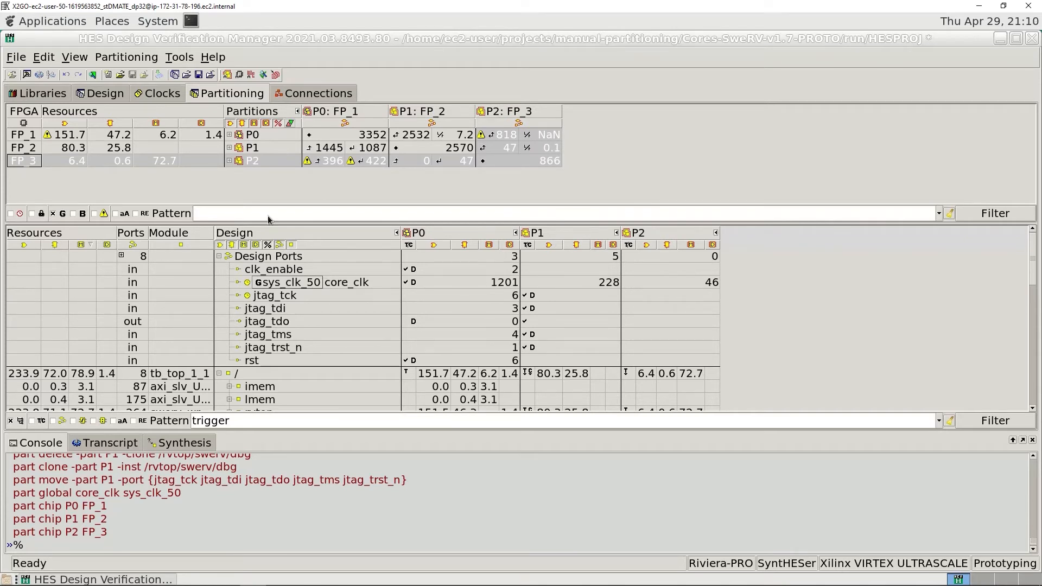
# Examine the resource usage of the assigned FPGAs and the connection counts and ratios from P0 to P1 and P2.
pyautogui.moveTo(112, 165)
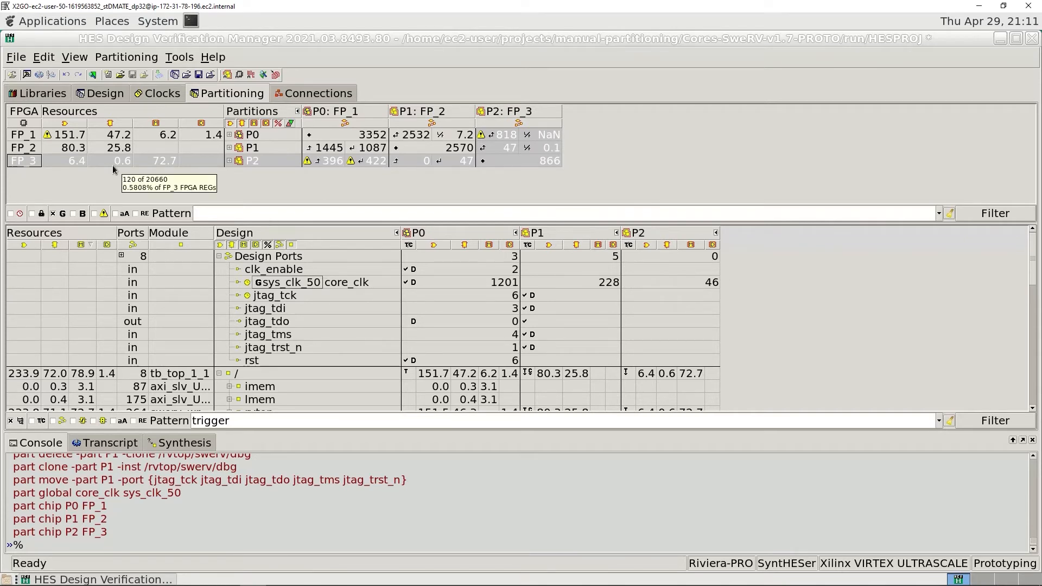
pyautogui.click(141, 58)
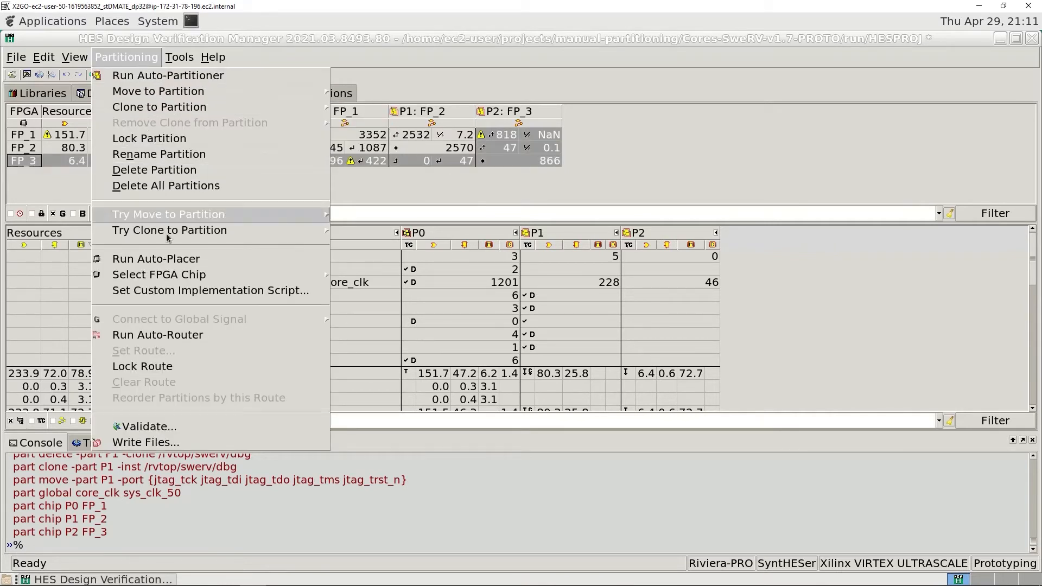
pyautogui.click(461, 186)
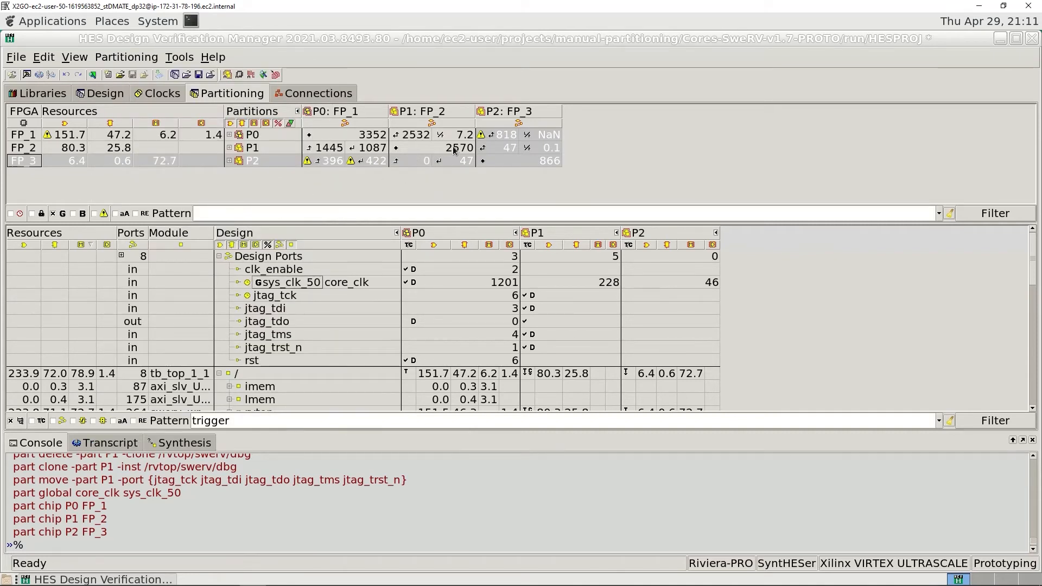
pyautogui.moveTo(455, 150)
pyautogui.moveTo(441, 139)
pyautogui.moveTo(549, 140)
pyautogui.moveTo(505, 140)
# Collapse the Design Ports and enlarge the partition overview area above the design hierarchy.
pyautogui.click(219, 256)
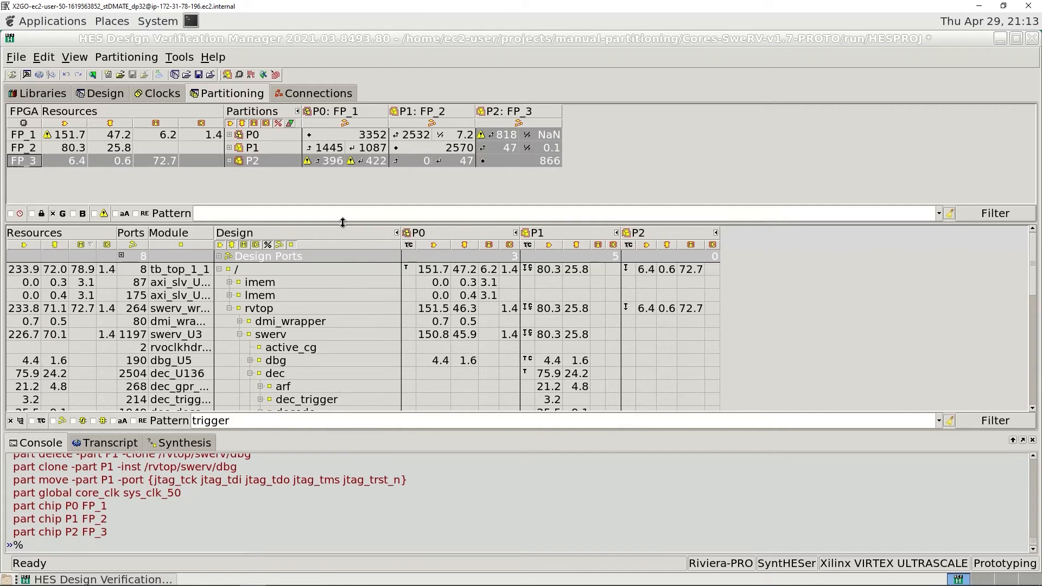
pyautogui.moveTo(343, 223); pyautogui.dragTo(331, 285)
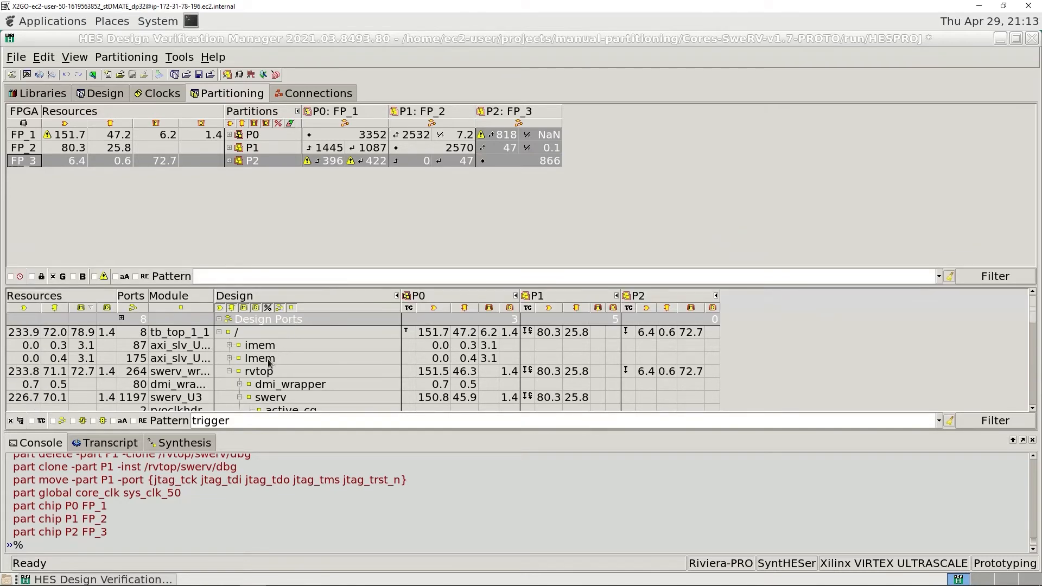
pyautogui.click(261, 374)
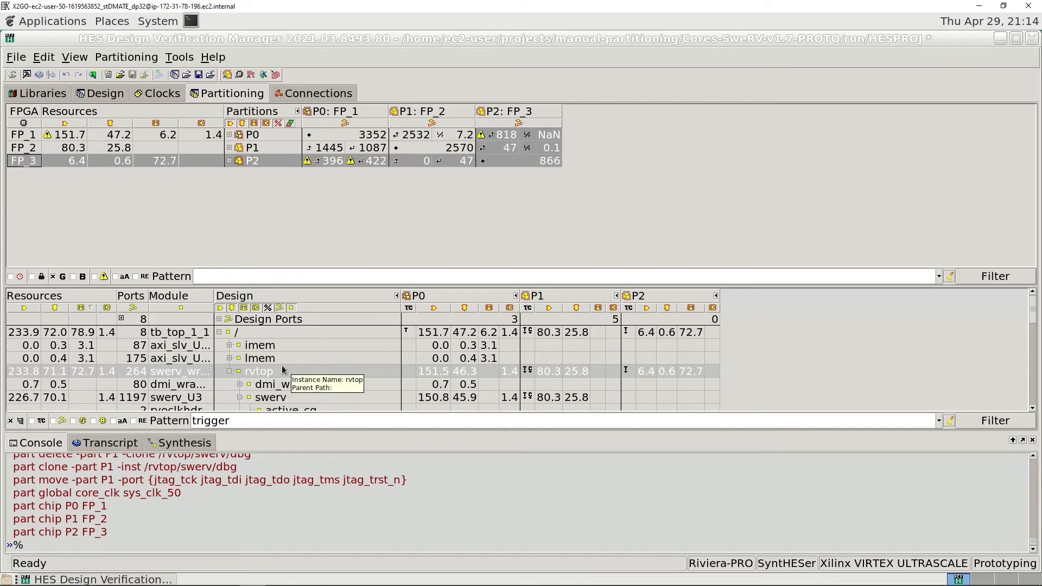
pyautogui.rightClick(312, 369)
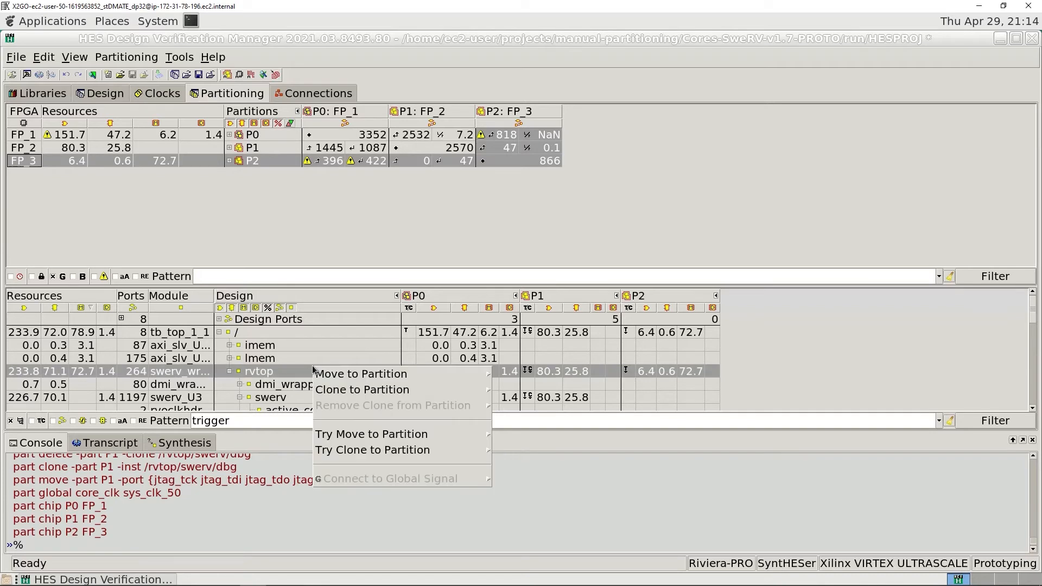
pyautogui.moveTo(412, 440)
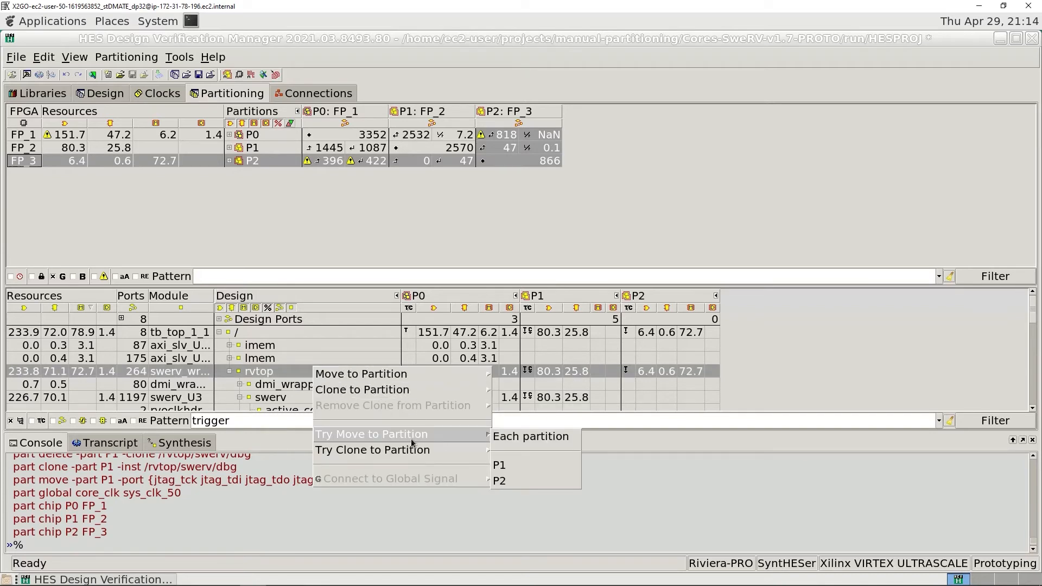
pyautogui.moveTo(337, 374)
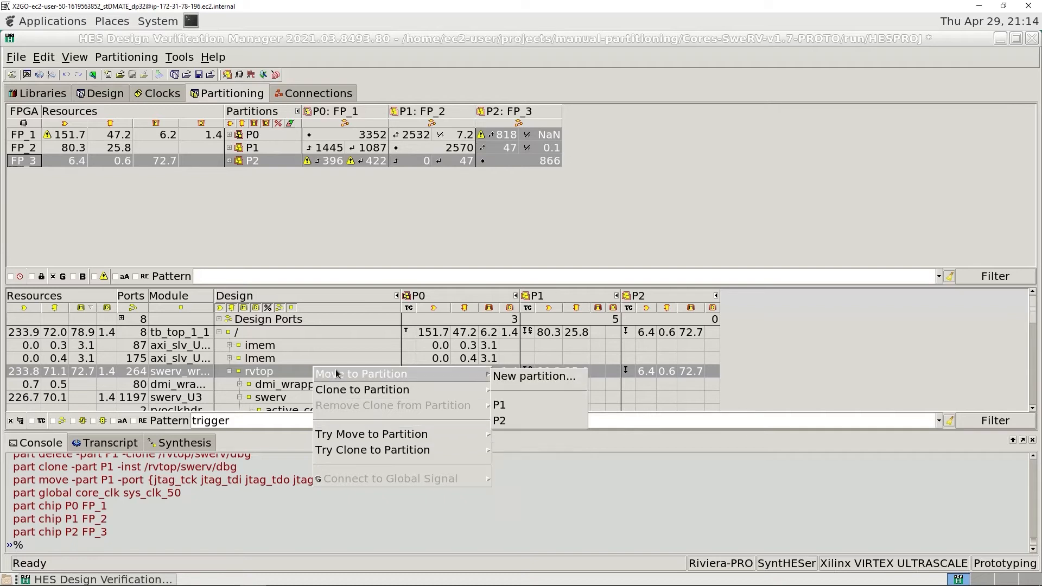
pyautogui.click(745, 383)
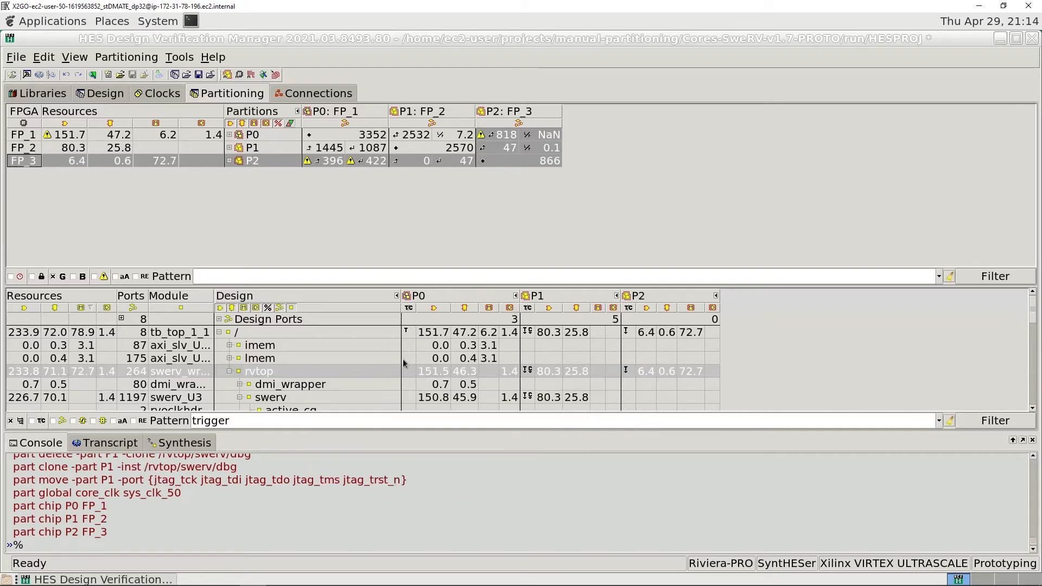
# Run a trial move of the lsu instance under /rvtop/swerv to each of the other partitions.
pyautogui.scroll(-3, 347, 359)
pyautogui.scroll(5, 347, 359)
pyautogui.scroll(-2, 317, 387)
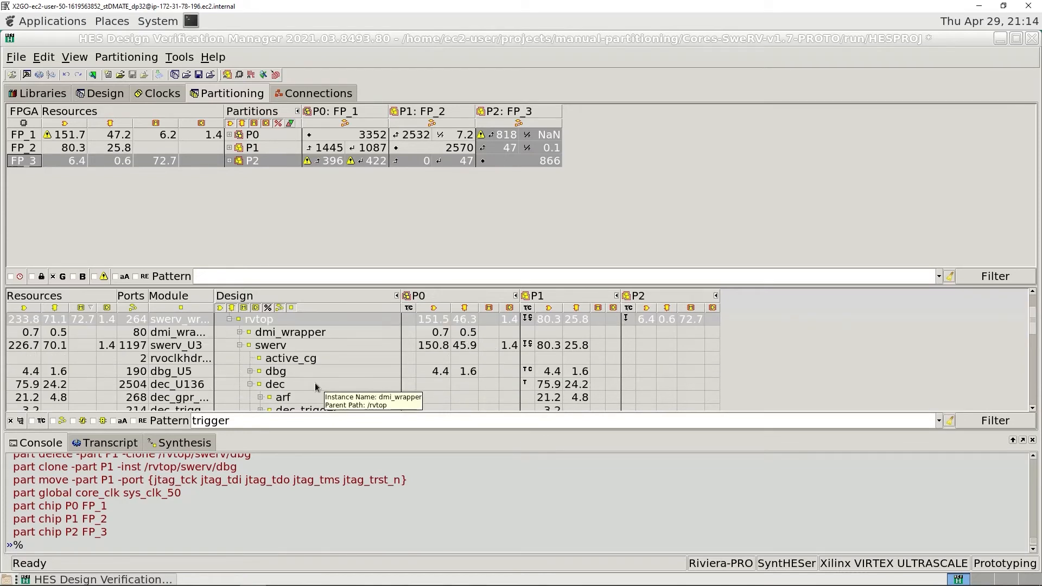
pyautogui.scroll(-2, 316, 387)
pyautogui.scroll(-2, 316, 387)
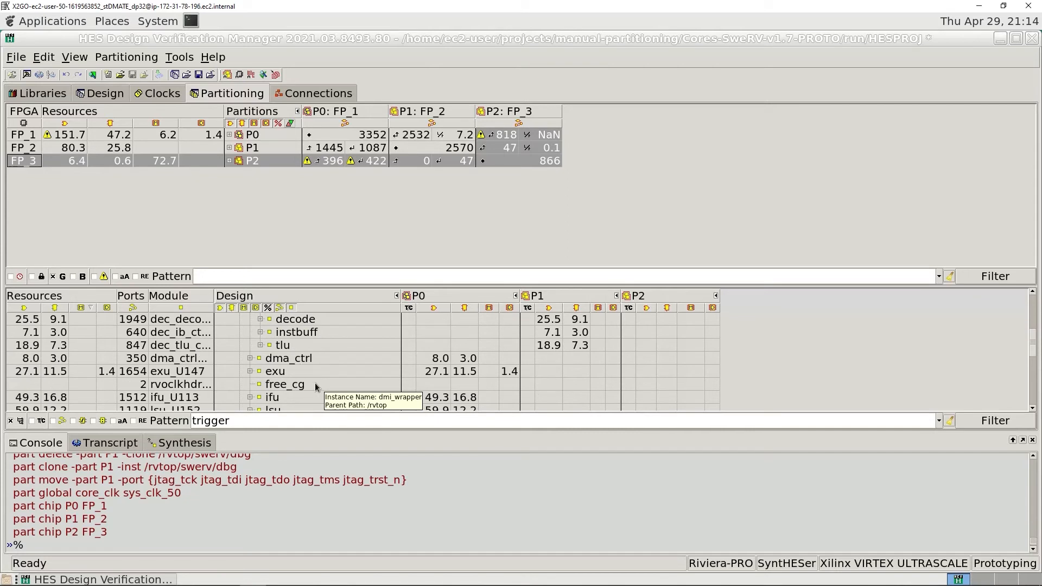
pyautogui.scroll(-2, 342, 380)
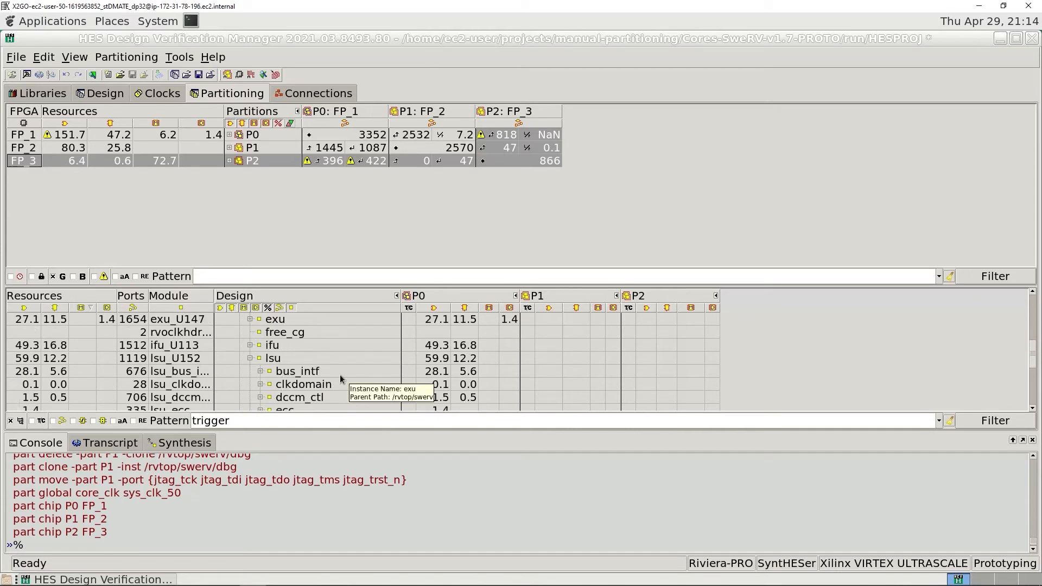
pyautogui.click(301, 360)
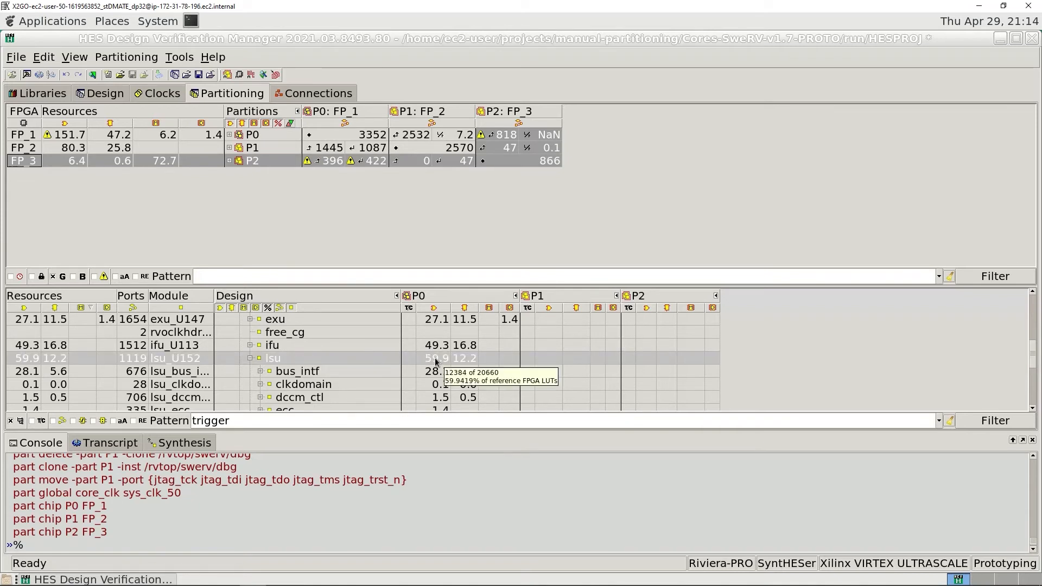
pyautogui.moveTo(433, 362)
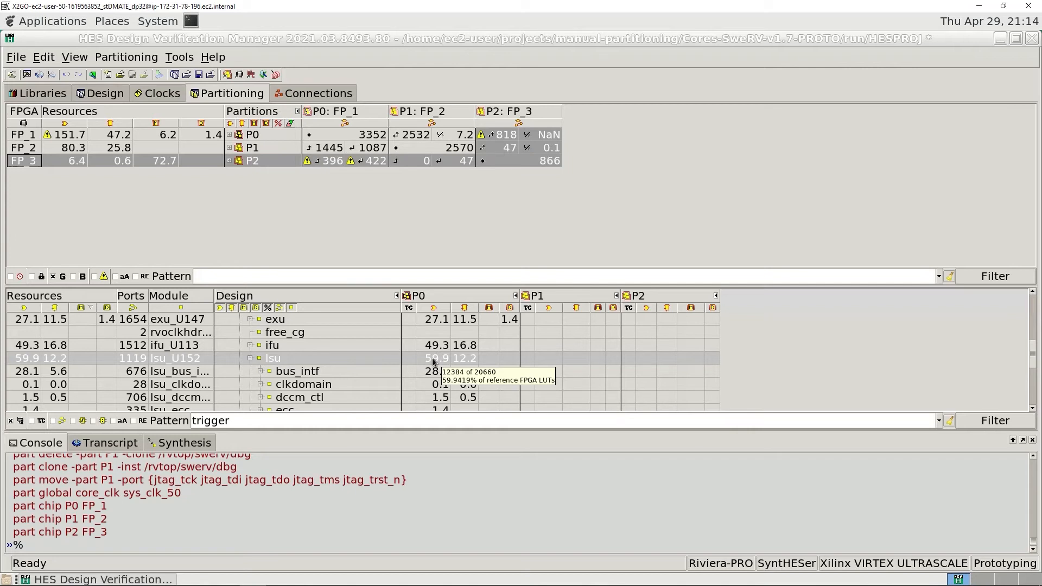
pyautogui.rightClick(299, 361)
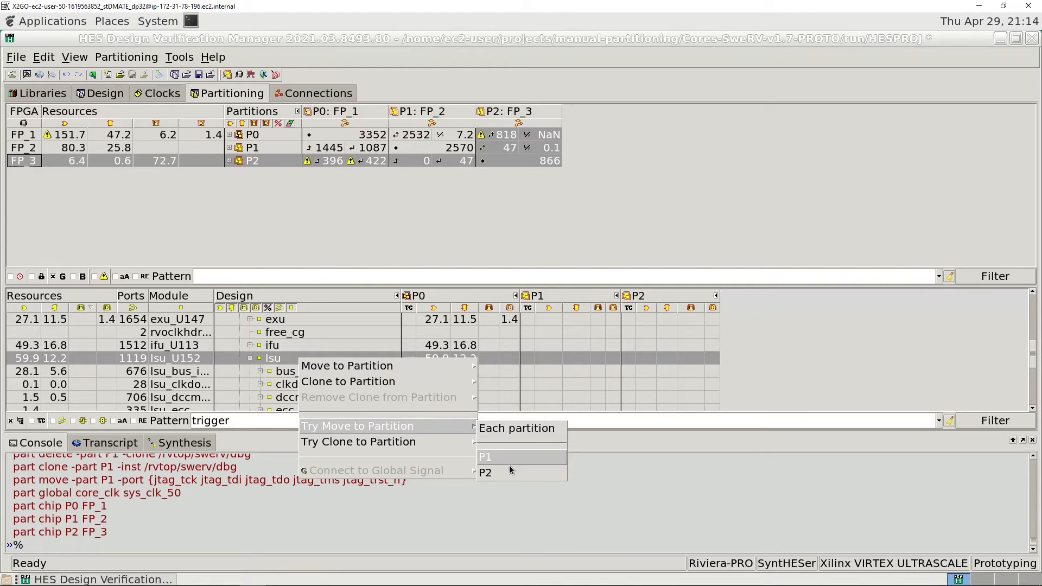
pyautogui.click(529, 434)
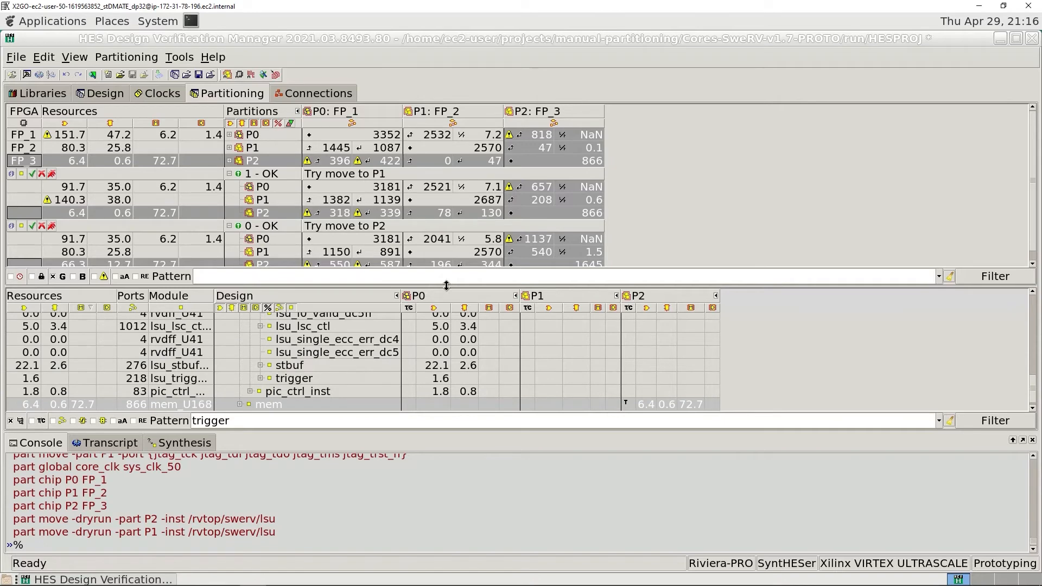
# Enlarge the partition overview and compare the resources and P0–P1 connection ratios of the two lsu trial moves.
pyautogui.moveTo(444, 293); pyautogui.dragTo(444, 323)
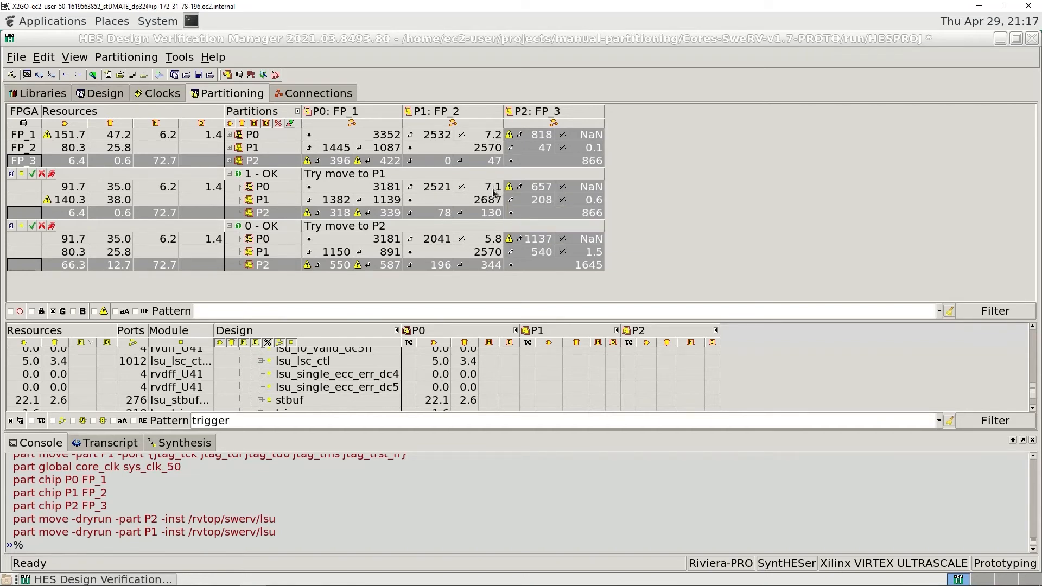
pyautogui.moveTo(493, 193)
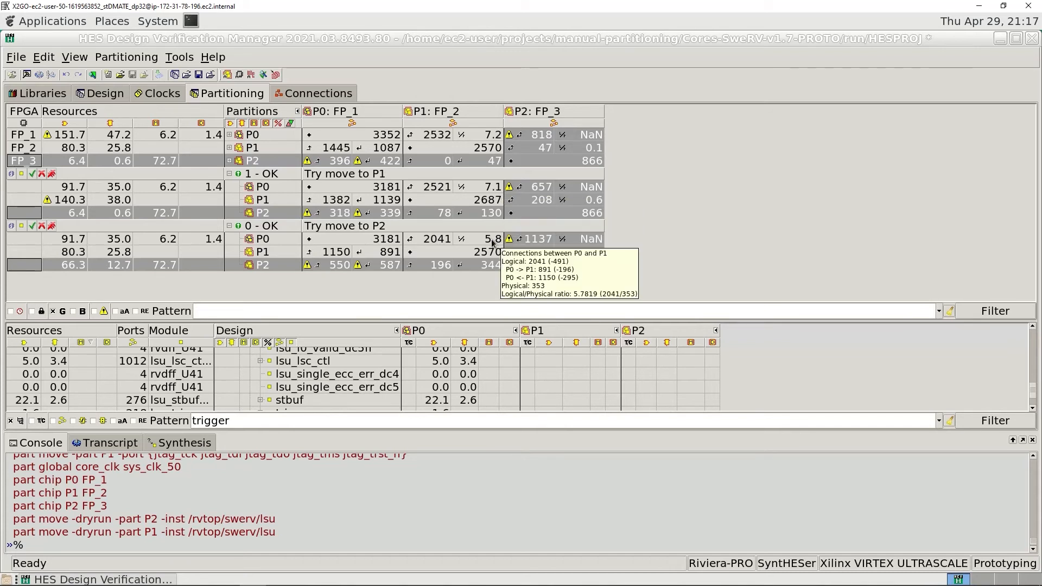
pyautogui.moveTo(490, 245)
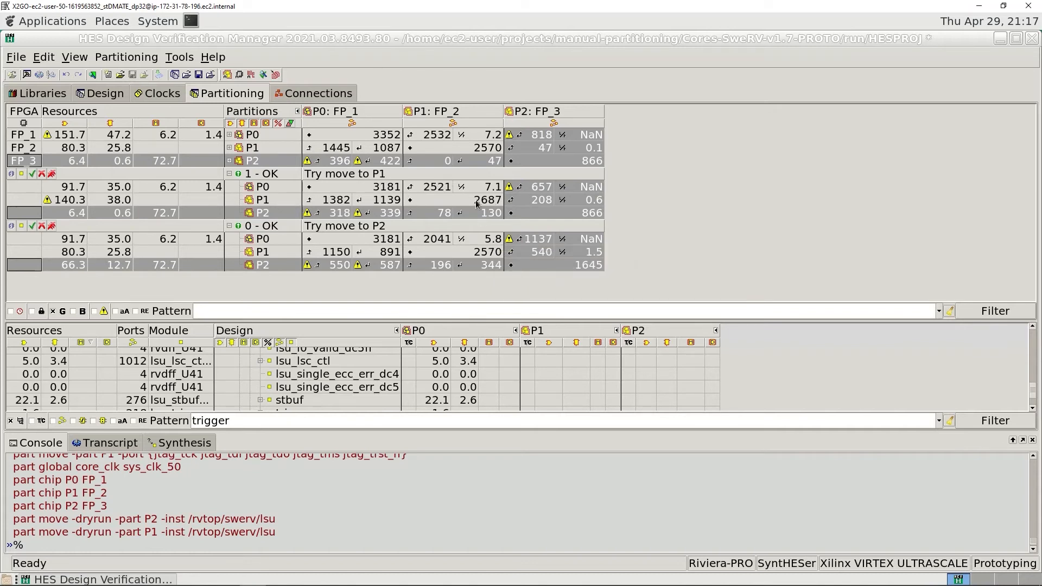
pyautogui.moveTo(472, 207)
# Display the trial results as differences from the current partitioning and compare the changes in connections for P1 and P2.
pyautogui.click(291, 124)
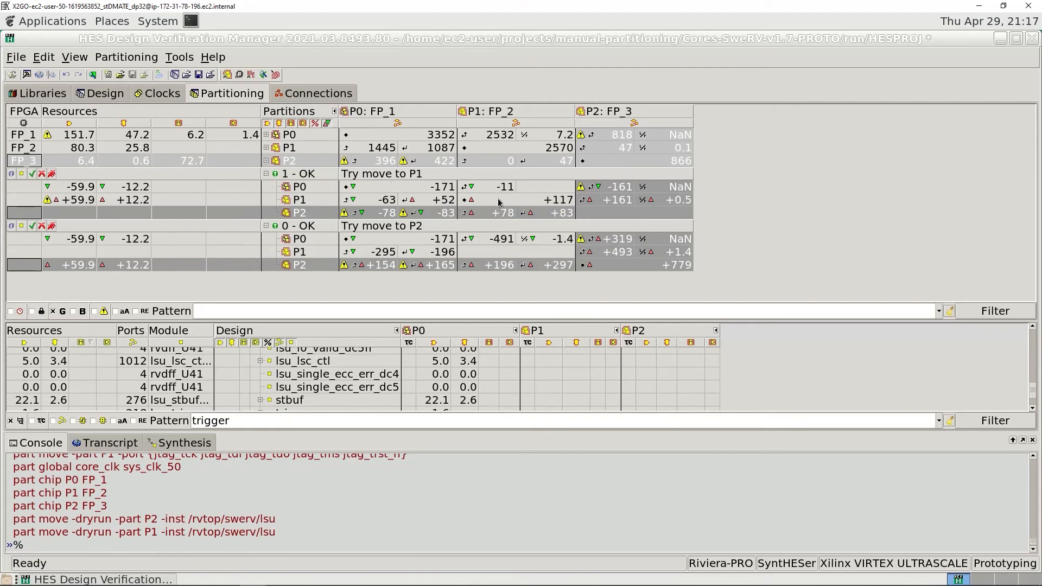
pyautogui.moveTo(514, 203)
pyautogui.moveTo(471, 190)
pyautogui.moveTo(471, 217)
pyautogui.moveTo(546, 255)
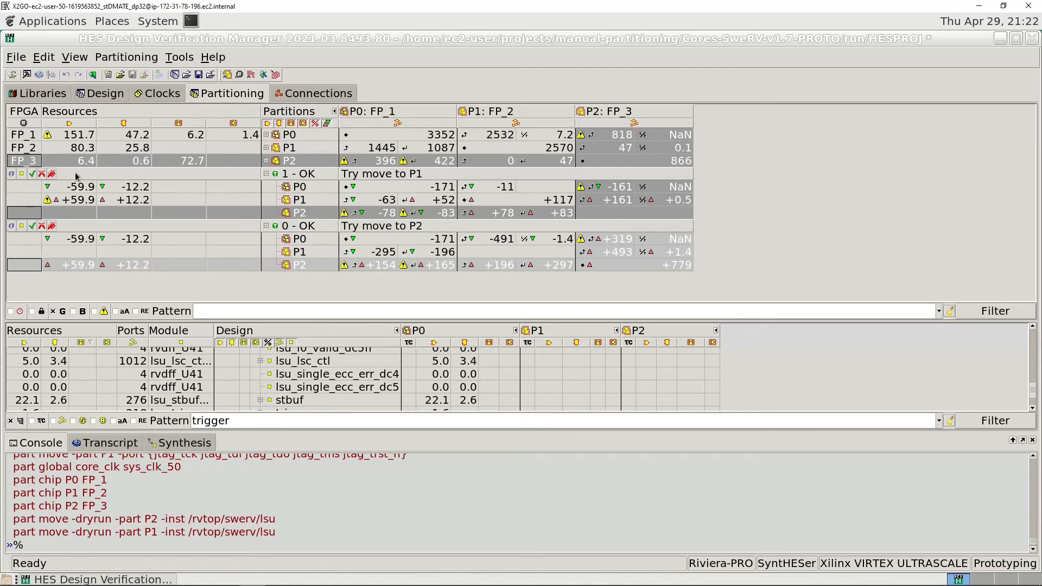
# Delete the analysis result for moving lsu to P1 and apply the trial move to P2.
pyautogui.click(42, 176)
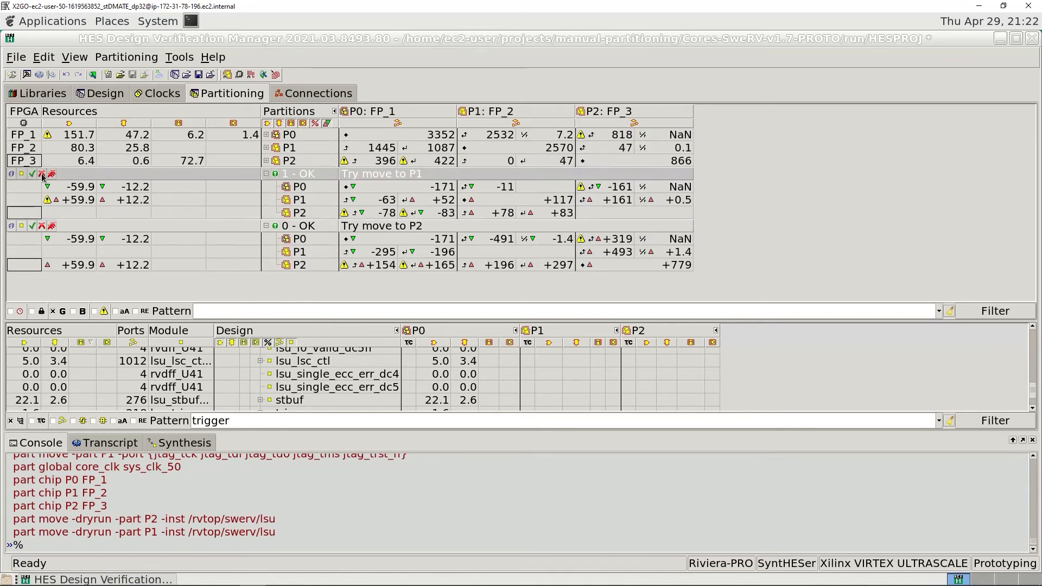
pyautogui.click(43, 176)
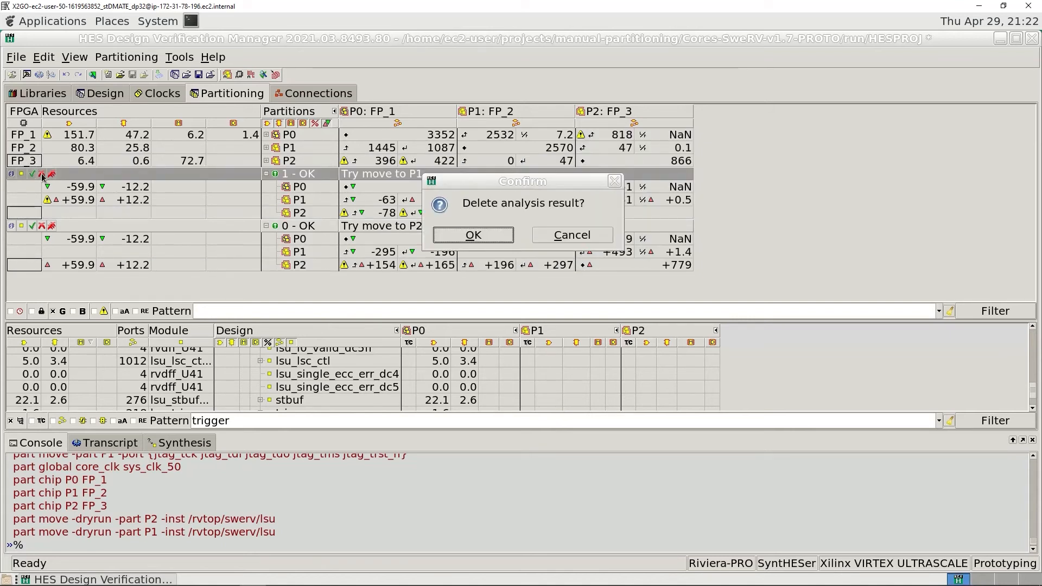
pyautogui.click(462, 236)
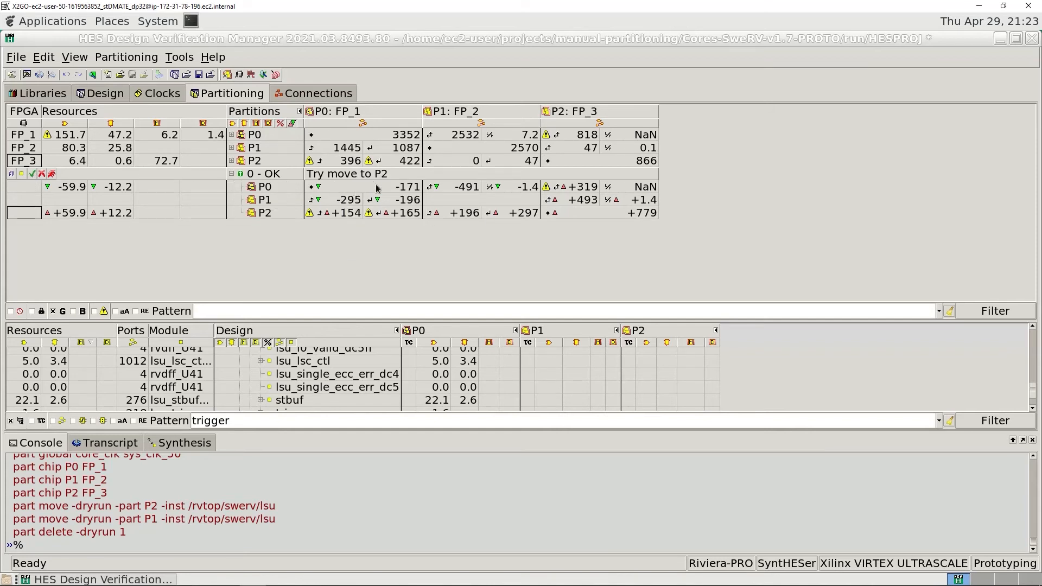
pyautogui.click(32, 175)
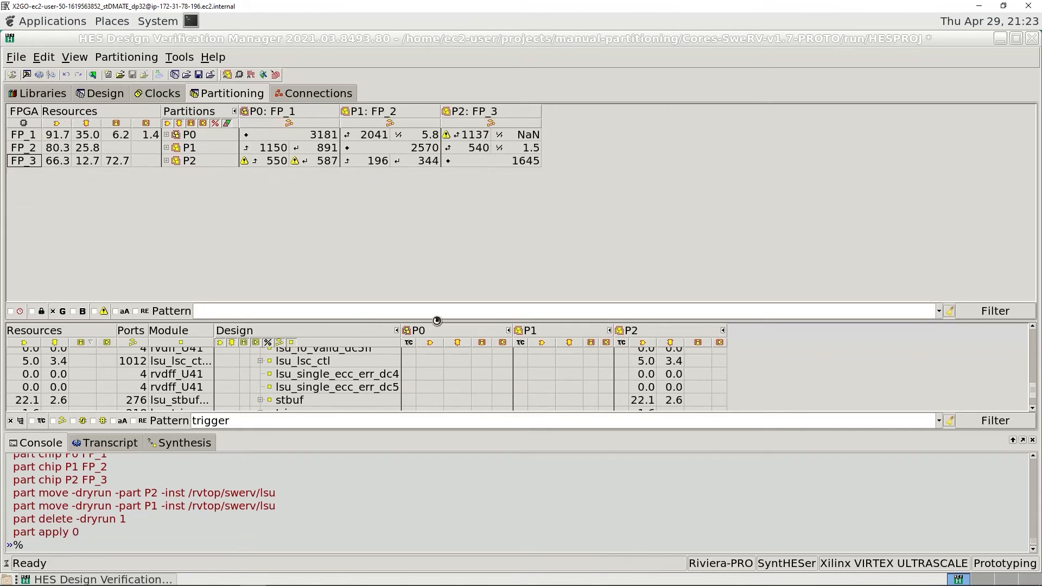
# Enlarge the design hierarchy area and check the partition assignment and resources of the ifu and lsu instances.
pyautogui.moveTo(443, 320); pyautogui.dragTo(437, 242)
pyautogui.scroll(15, 410, 312)
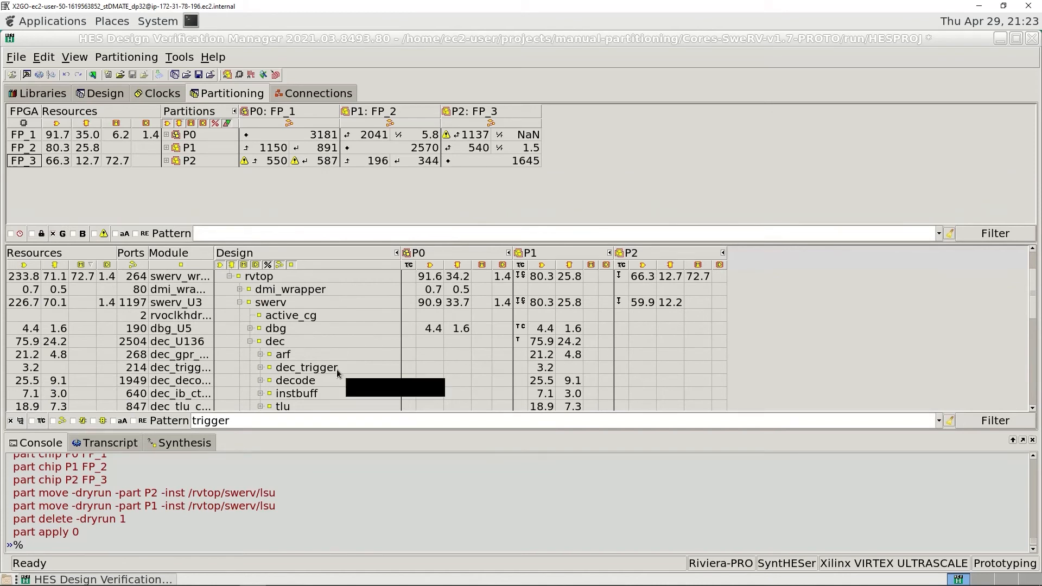
pyautogui.scroll(-2, 337, 369)
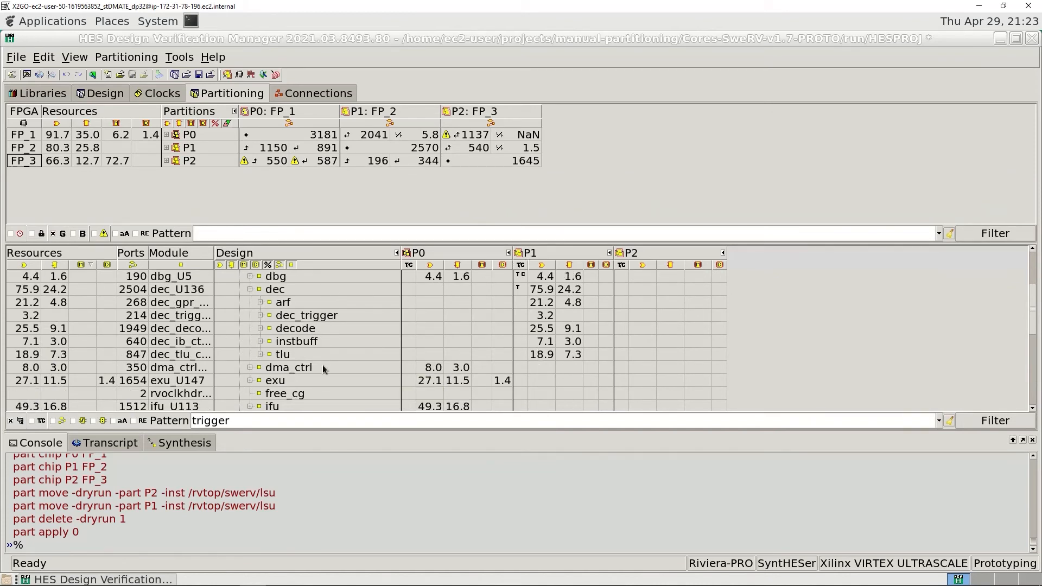
pyautogui.scroll(-2, 322, 364)
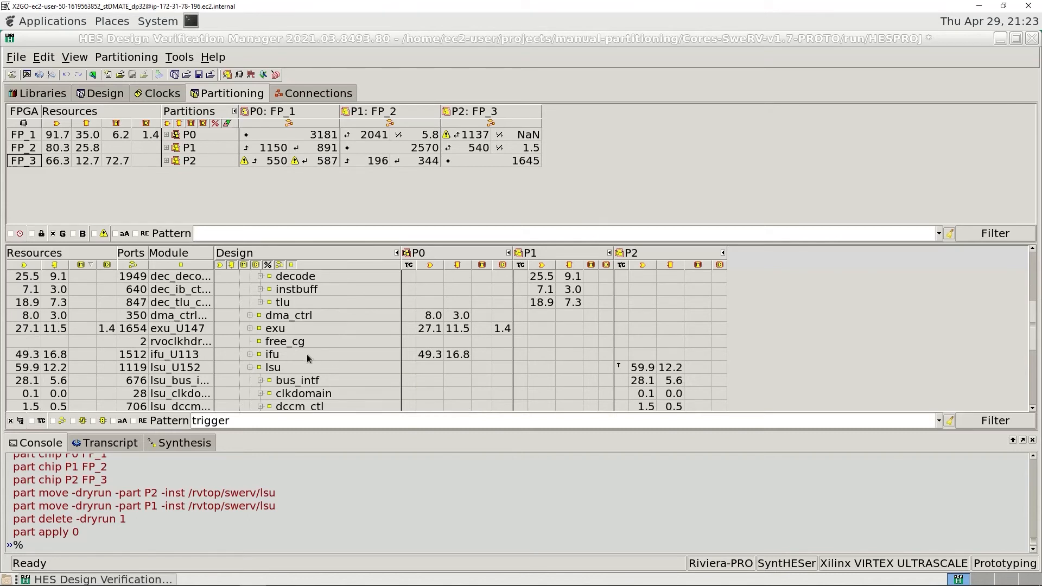
pyautogui.click(318, 356)
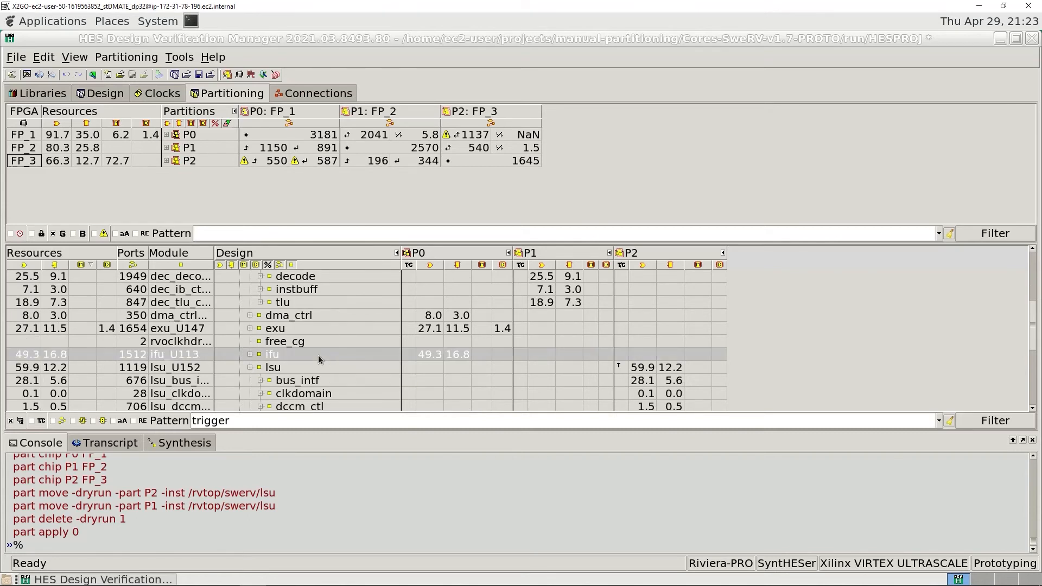
pyautogui.click(312, 369)
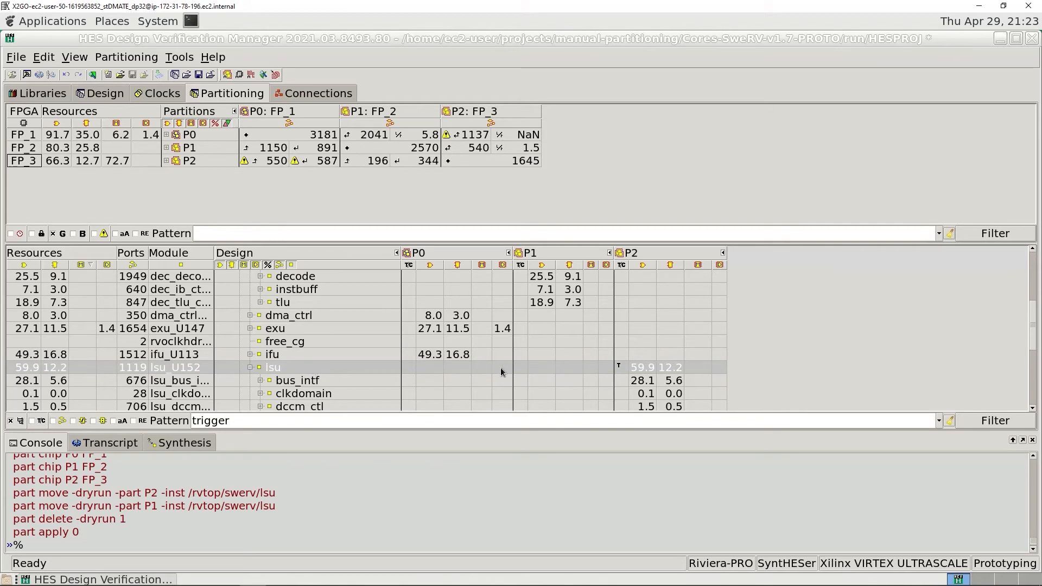
pyautogui.moveTo(656, 369)
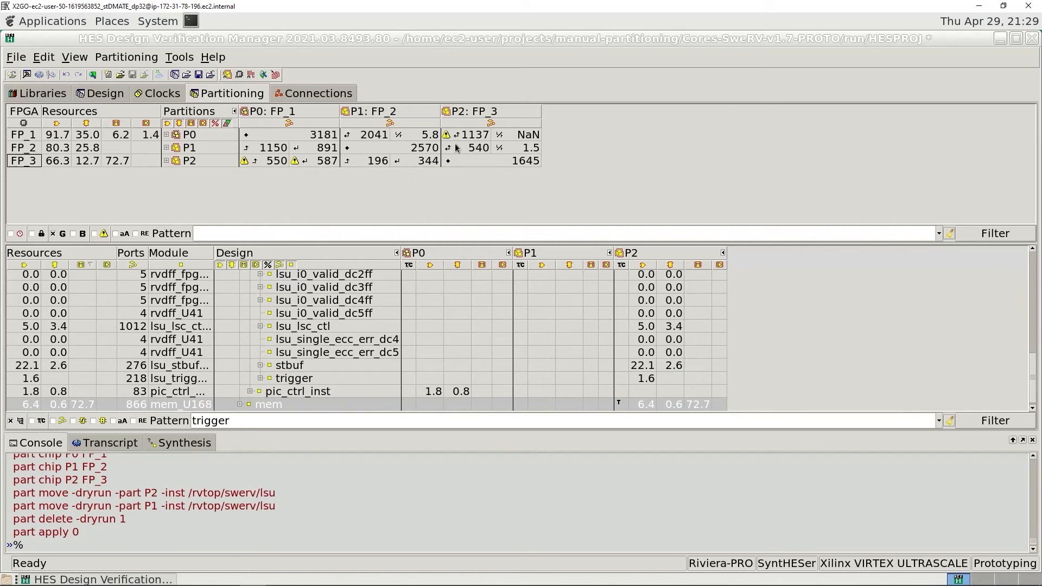
# Expand partition P0 to list its connections and enlarge the partition overview area.
pyautogui.moveTo(446, 138)
pyautogui.click(166, 135)
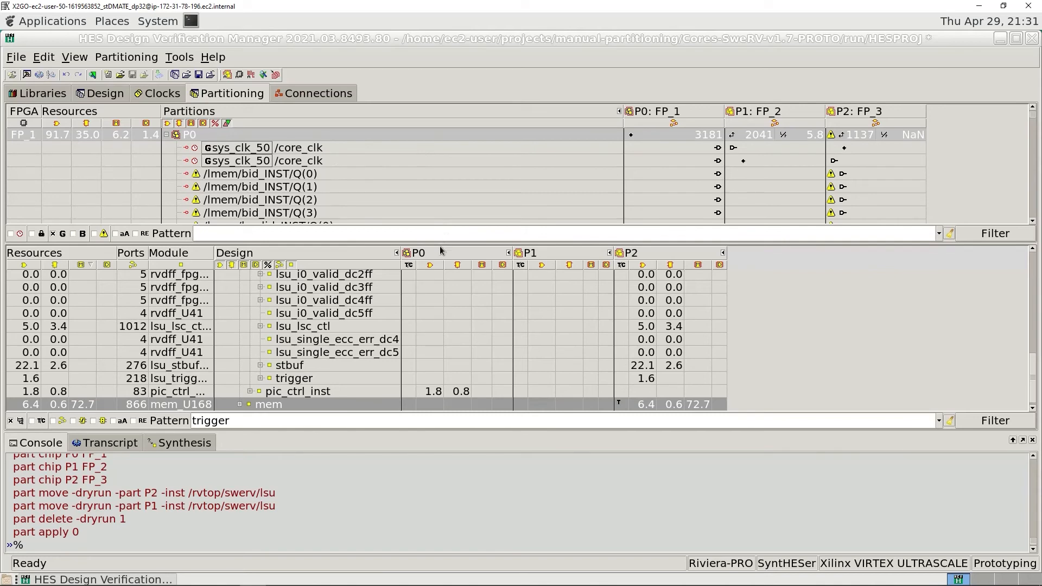
pyautogui.moveTo(443, 243); pyautogui.dragTo(441, 386)
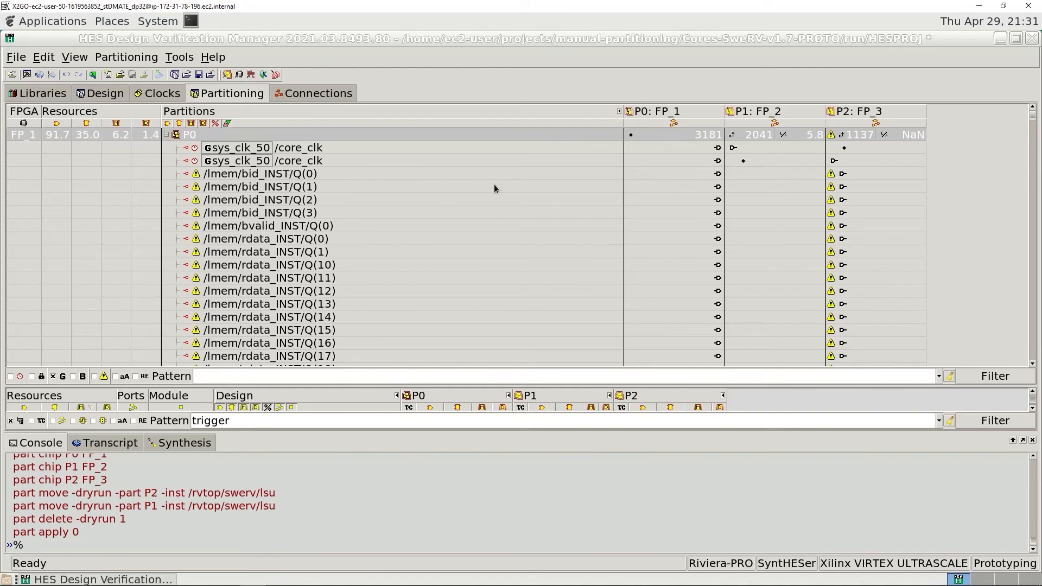
# Route the P0-to-P2 connections from /lmem/bid_INST/Q(0) through /lmem/rdata_INST/Q(17) in the list via bridge partition P1.
pyautogui.click(334, 188)
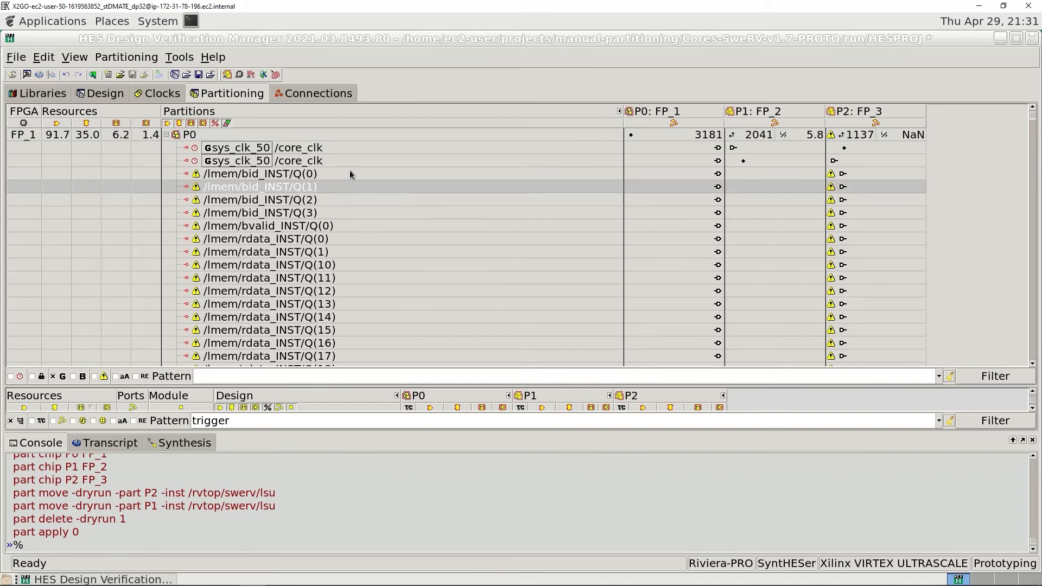
pyautogui.click(351, 174)
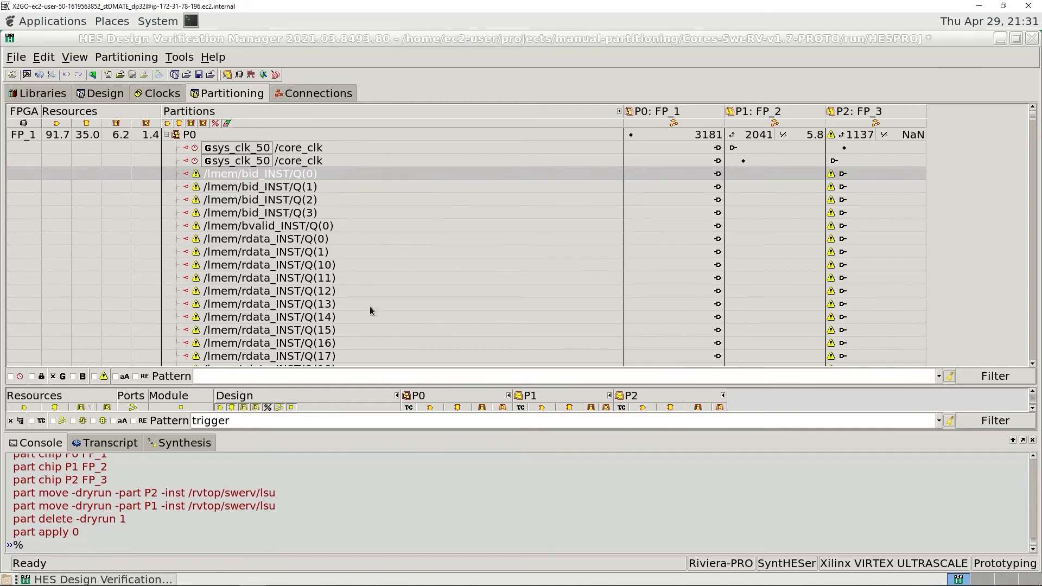
pyautogui.keyDown('ctrl'); pyautogui.click(322, 357); pyautogui.keyUp('ctrl')
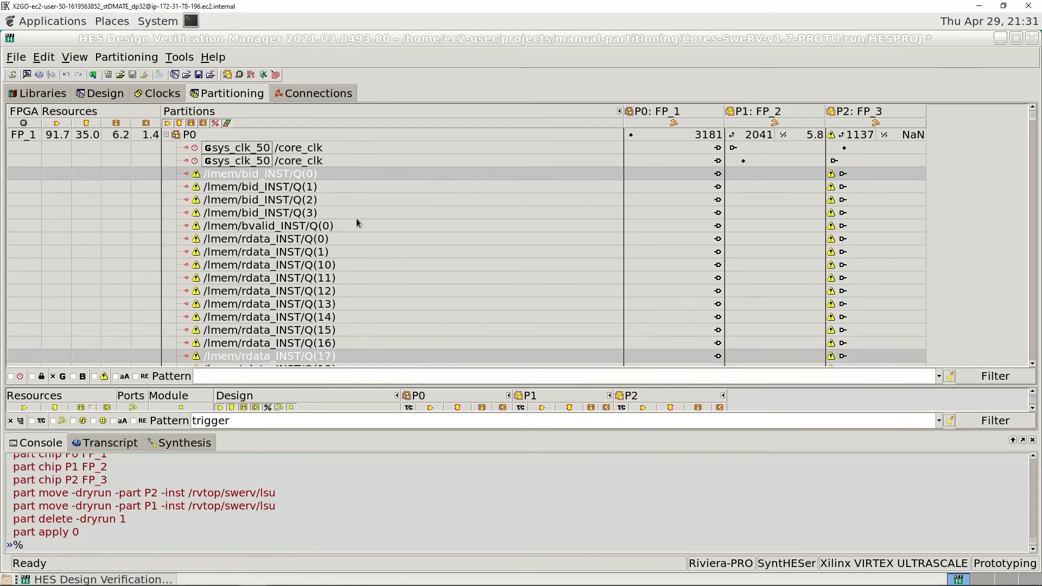
pyautogui.click(327, 175)
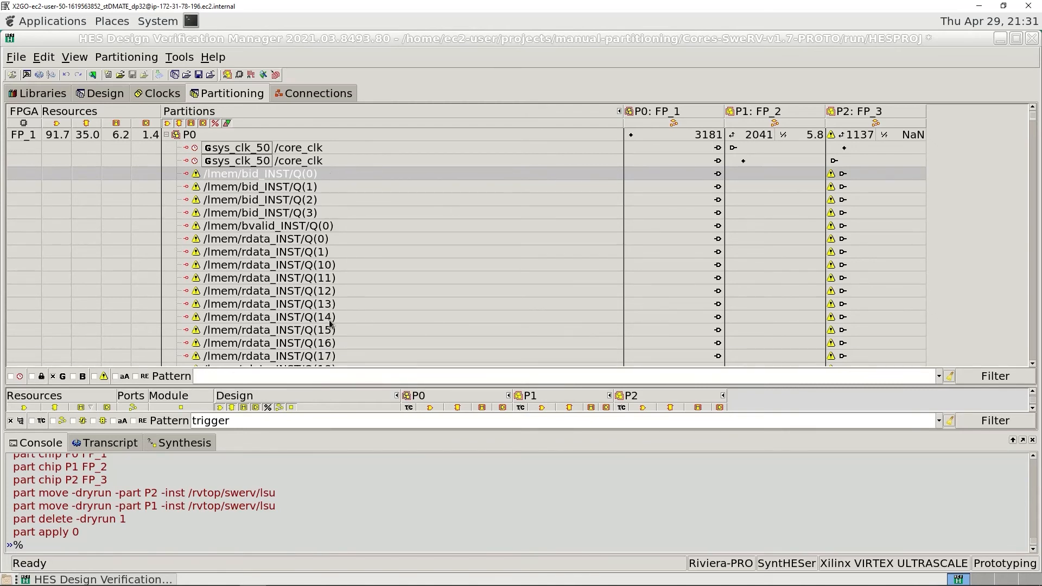
pyautogui.keyDown('shift'); pyautogui.click(322, 357); pyautogui.keyUp('shift')
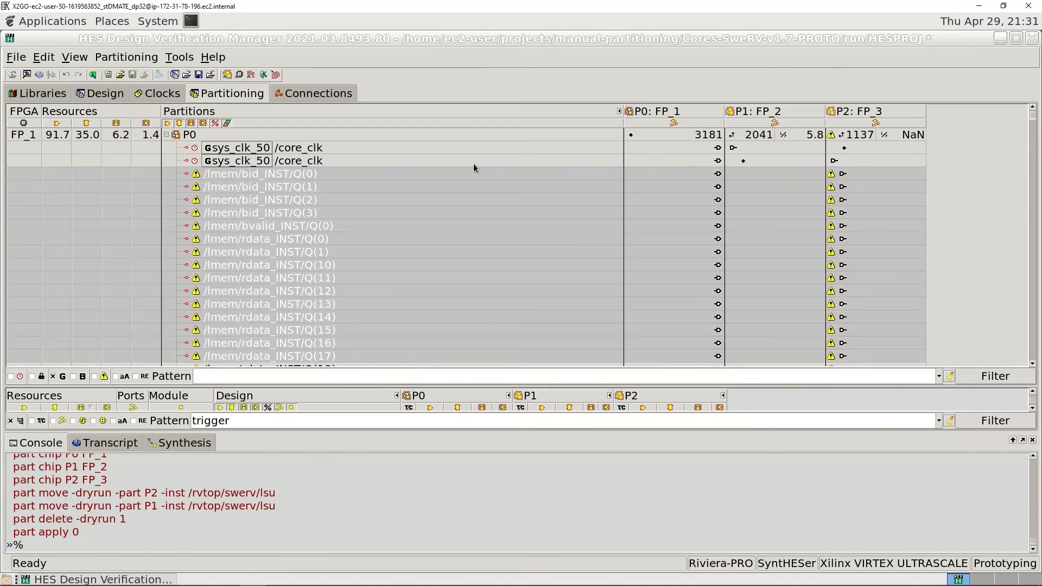
pyautogui.rightClick(443, 188)
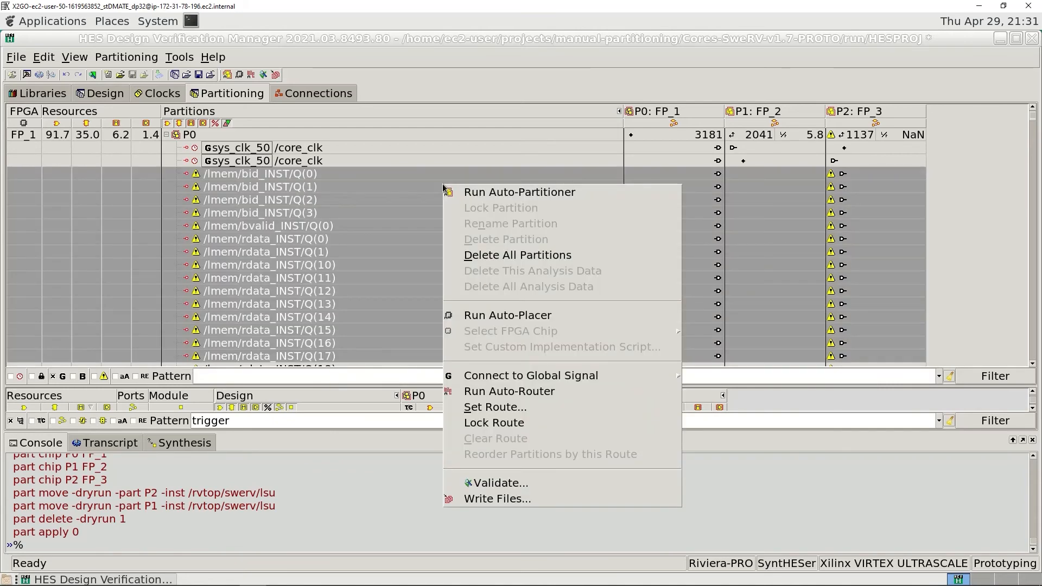
pyautogui.click(515, 408)
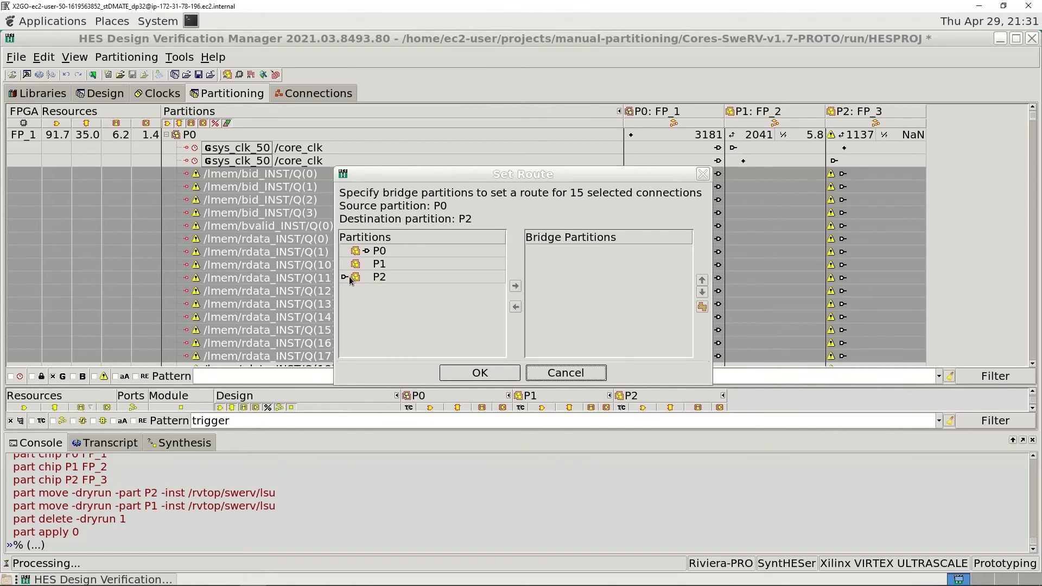
pyautogui.click(390, 266)
pyautogui.click(515, 287)
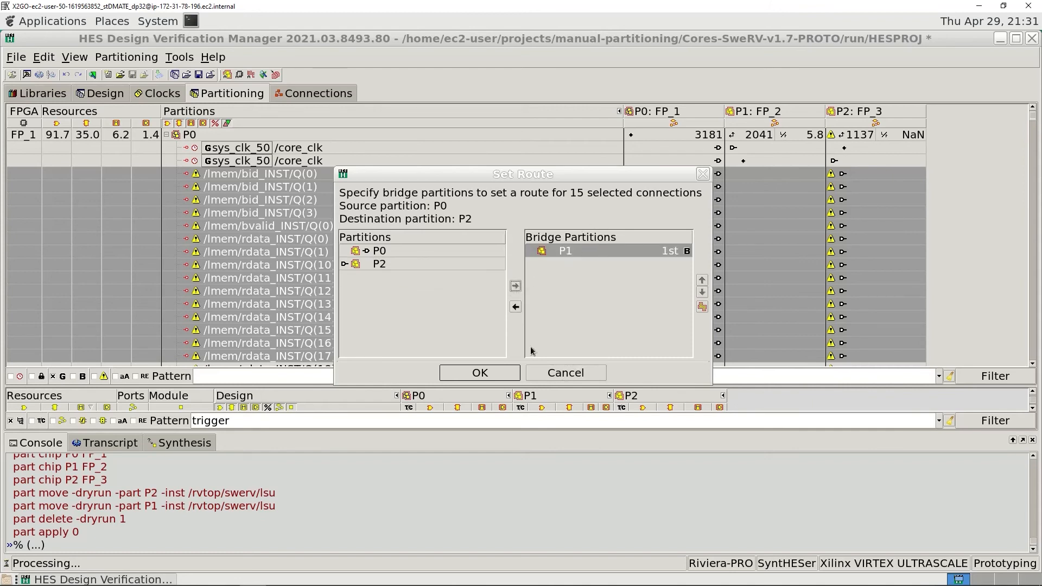
pyautogui.click(482, 374)
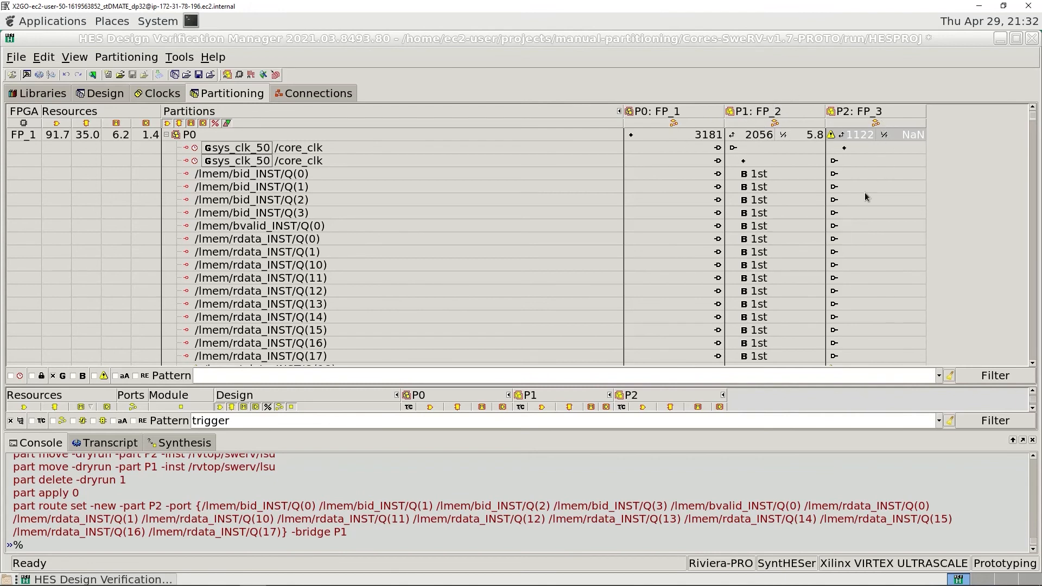
# Look through partition P0's connection list for signals to P2 that still lack a route, and collapse the list.
pyautogui.scroll(-20, 682, 234)
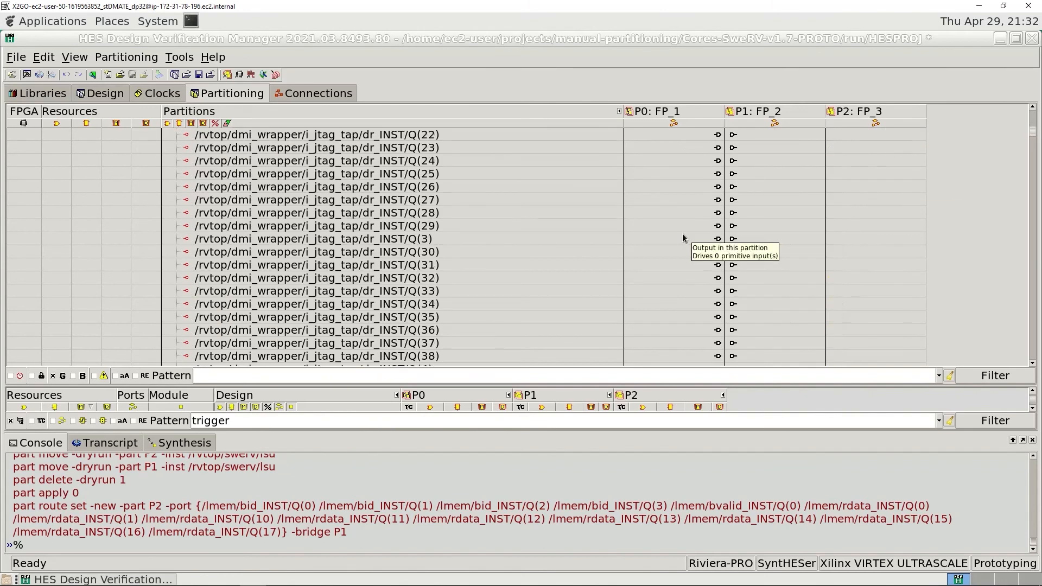
pyautogui.scroll(-20, 683, 233)
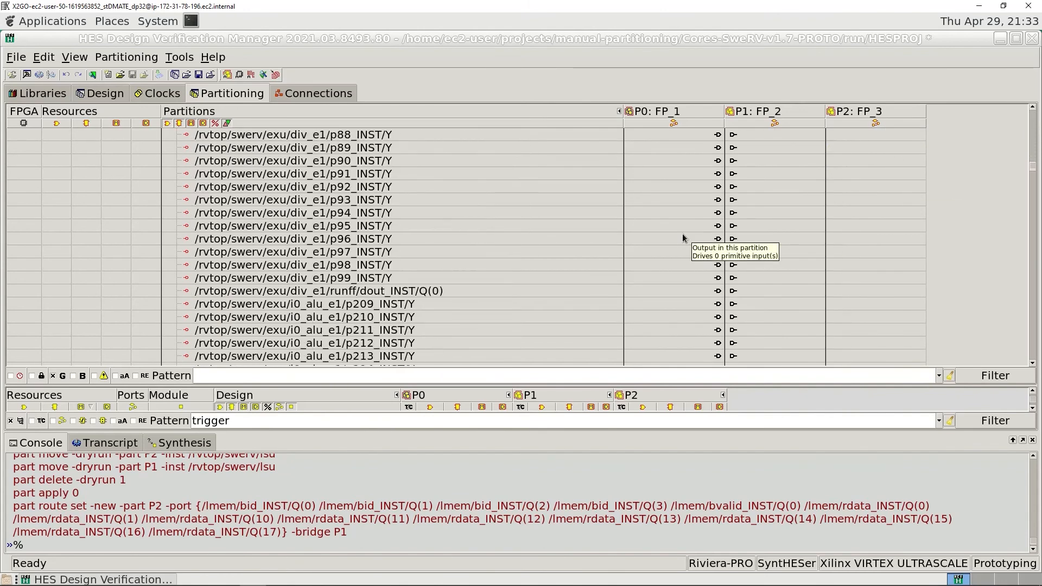
pyautogui.scroll(4, 683, 234)
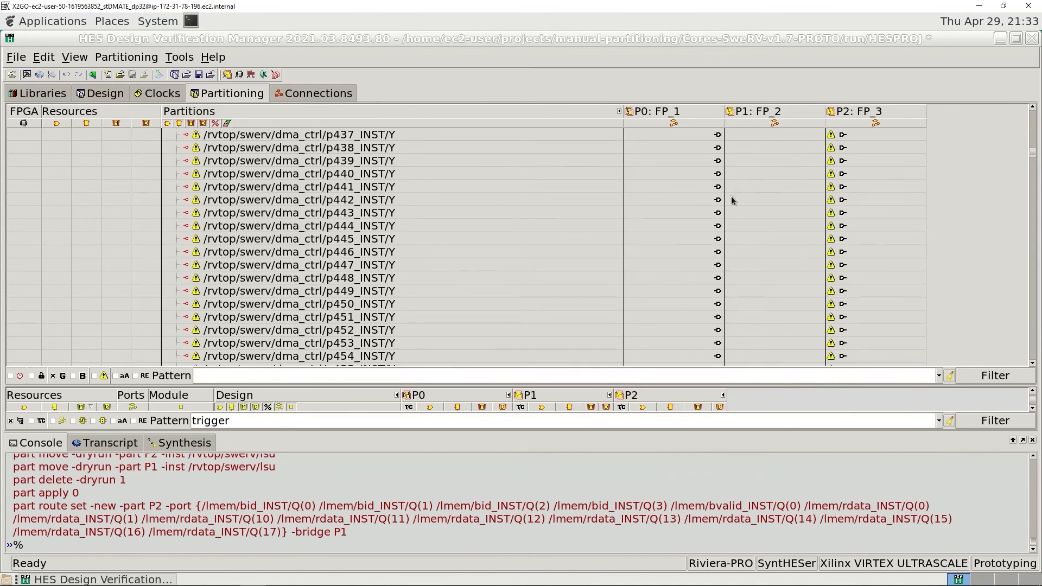
pyautogui.scroll(20, 731, 200)
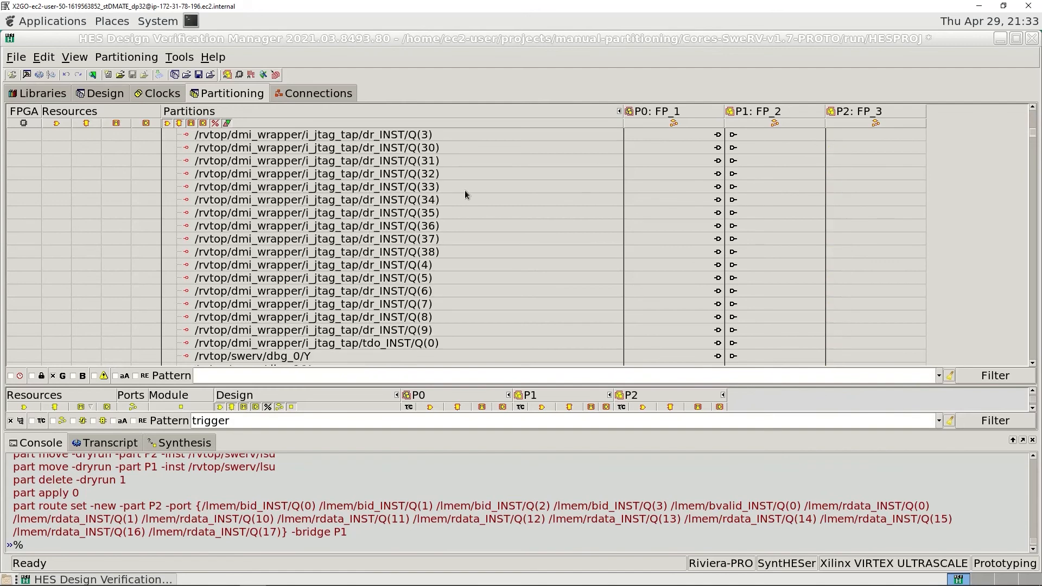
pyautogui.scroll(20, 465, 193)
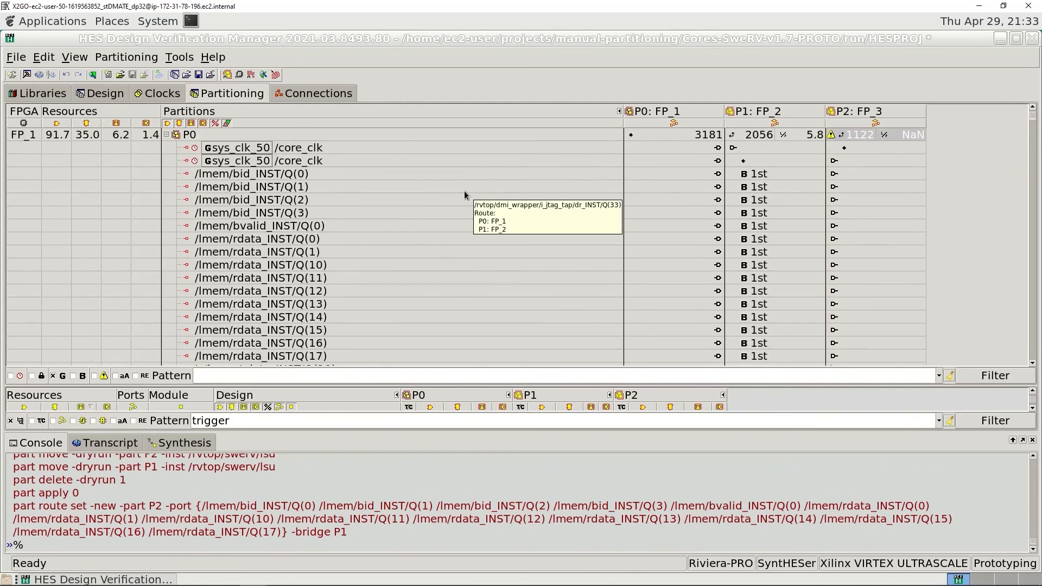
pyautogui.click(166, 135)
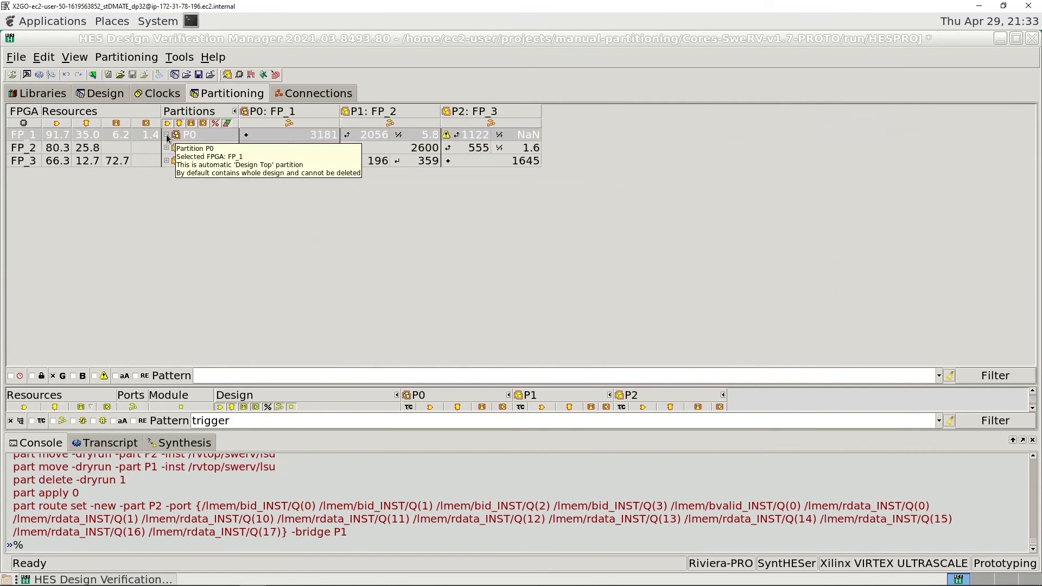
# Run the Auto-Router on the partitions and check the connections and logical-to-physical ratios between the FPGAs.
pyautogui.click(138, 59)
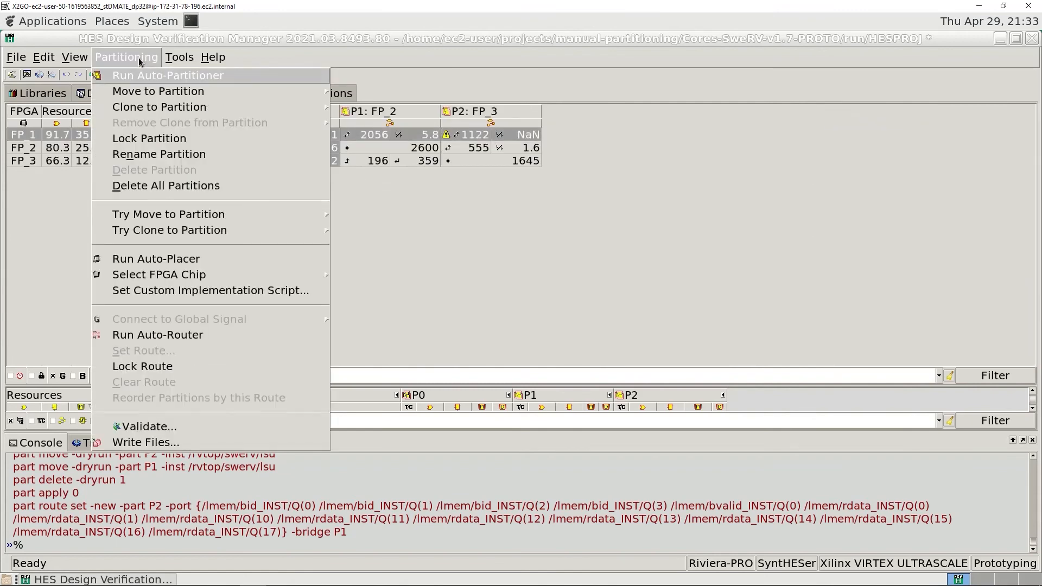
pyautogui.click(193, 337)
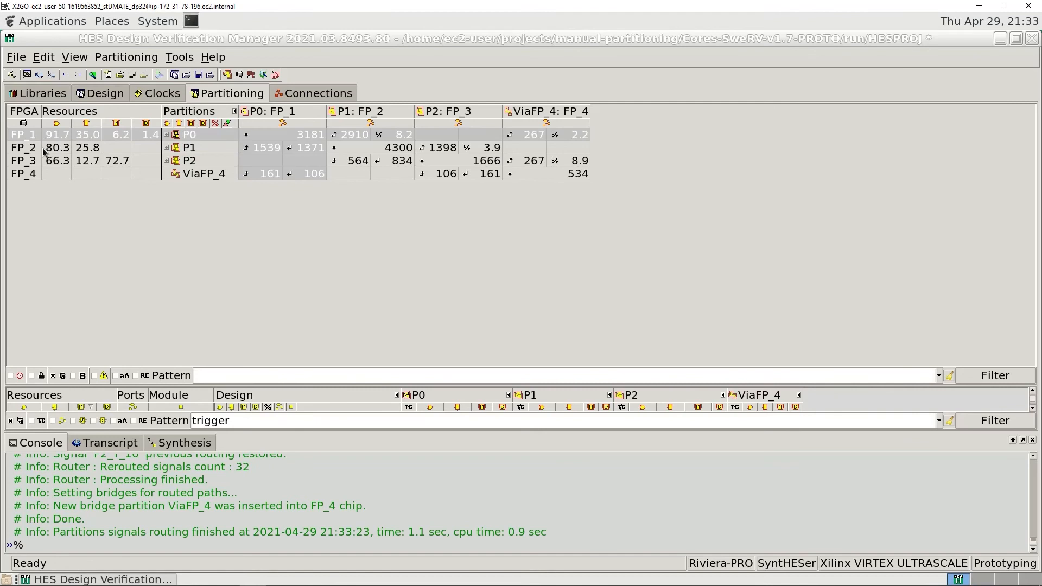
pyautogui.moveTo(43, 153)
pyautogui.moveTo(71, 176)
pyautogui.moveTo(343, 161)
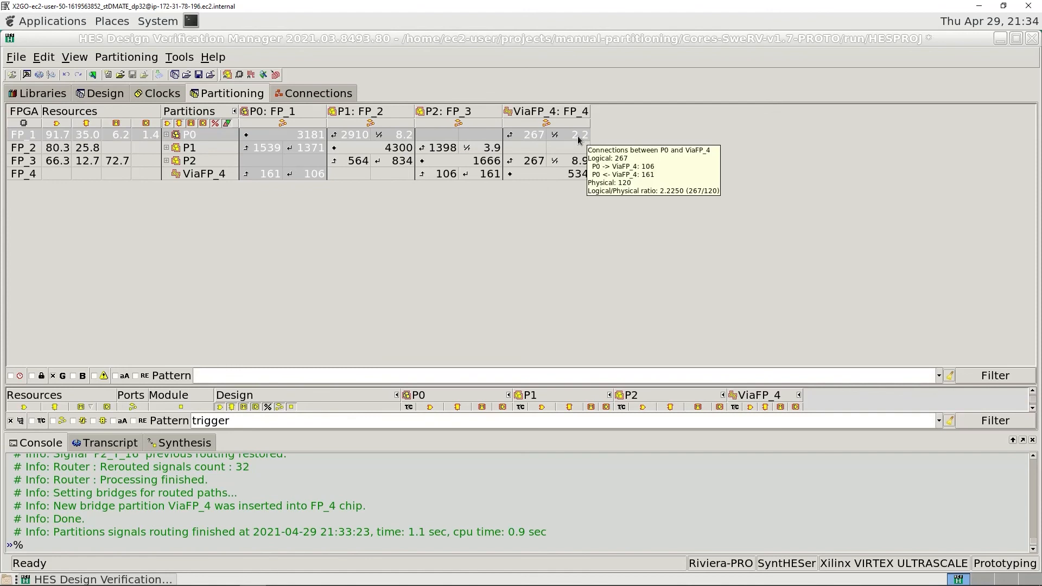
pyautogui.click(583, 171)
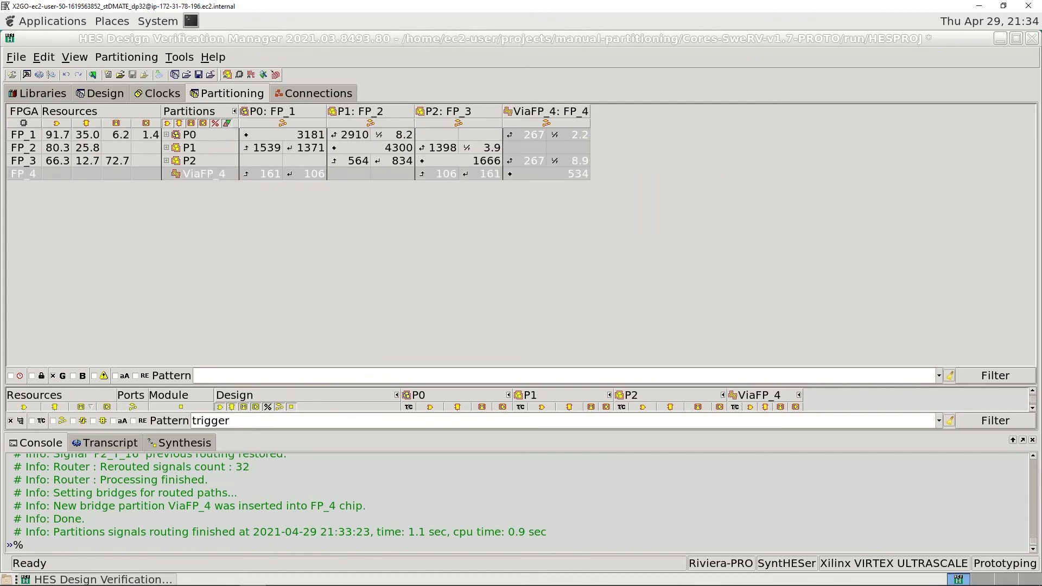
# Enlarge the design hierarchy area and review the inter-FPGA connections, board information, clocks and partition overview.
pyautogui.moveTo(356, 383); pyautogui.dragTo(379, 254)
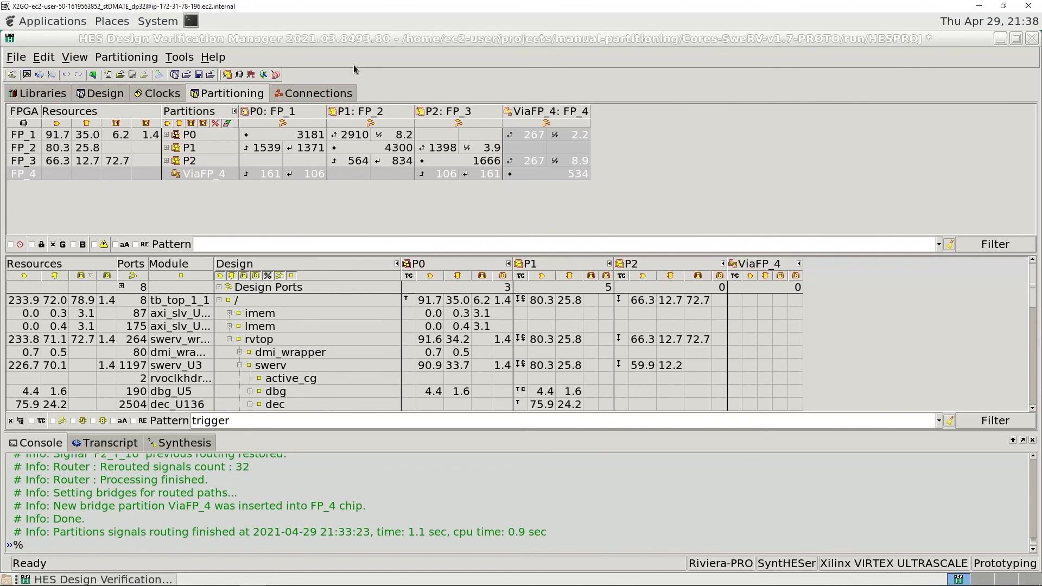
pyautogui.click(319, 93)
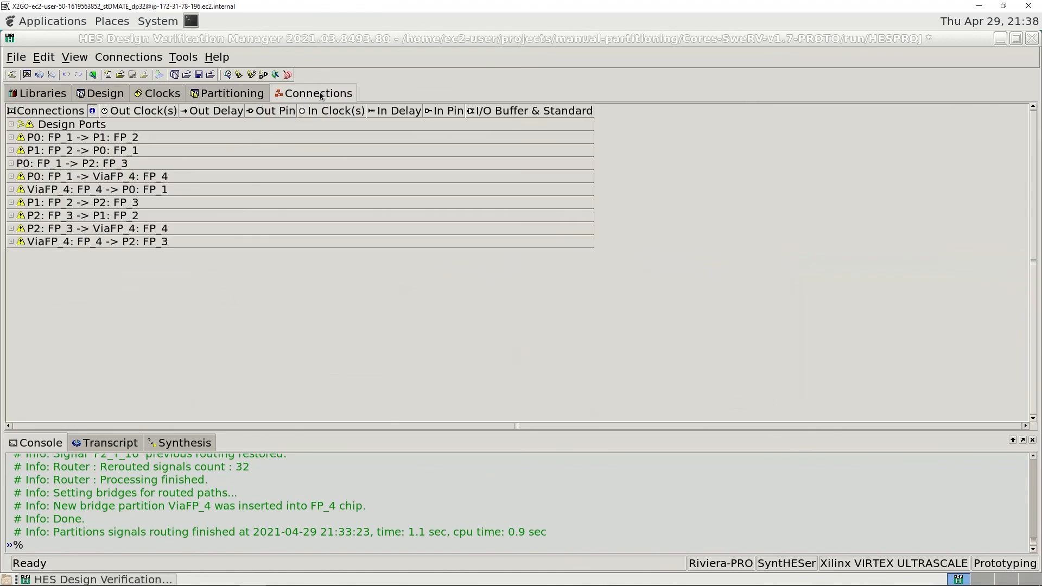
pyautogui.click(228, 98)
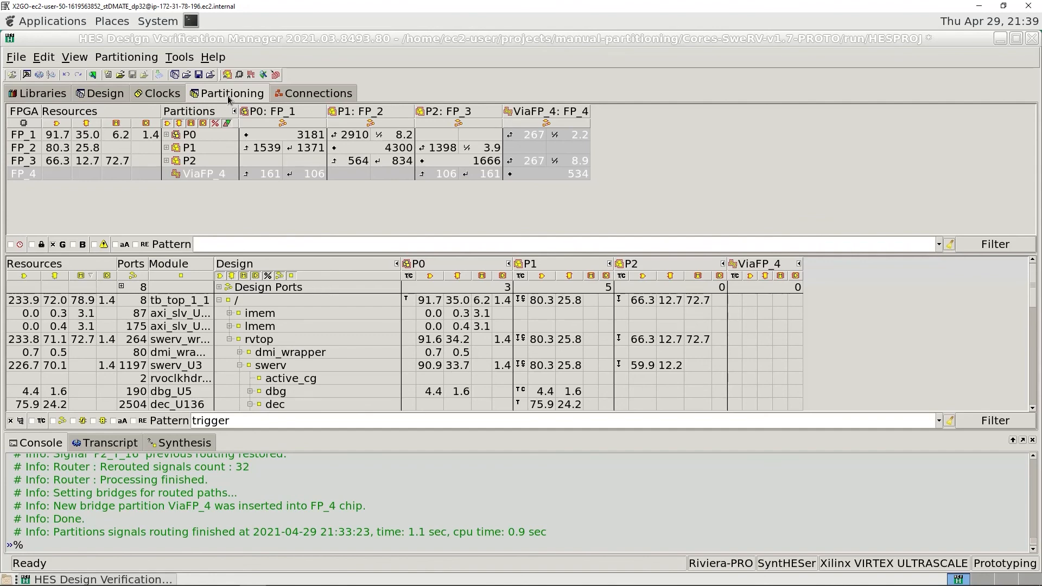
pyautogui.click(99, 93)
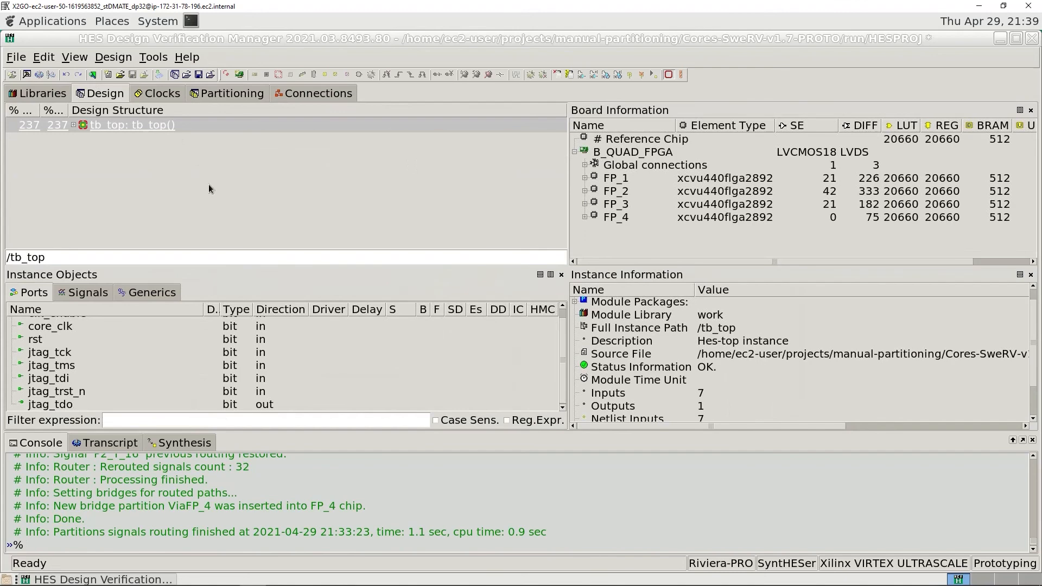
pyautogui.click(158, 94)
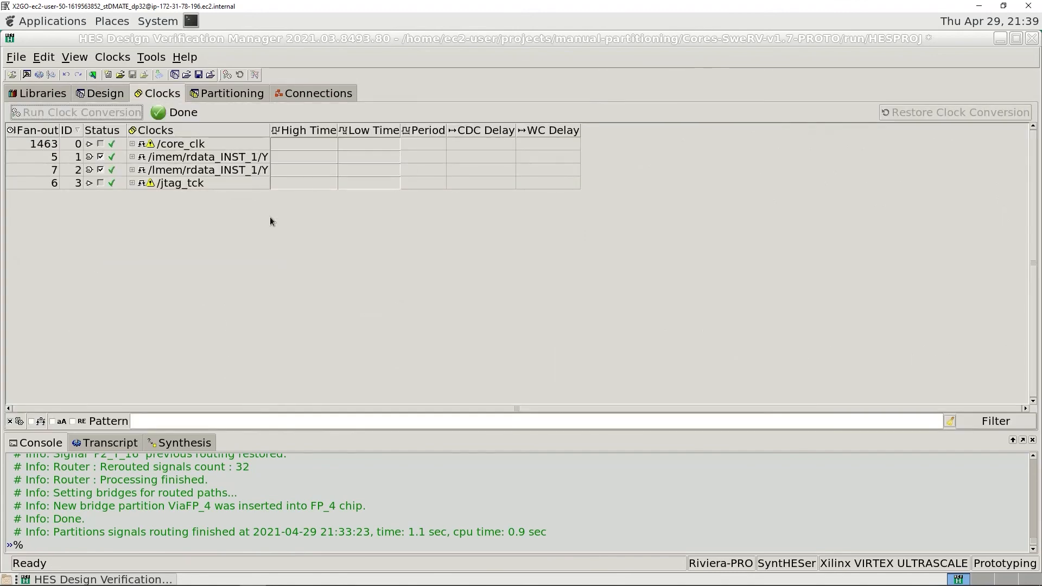
pyautogui.click(234, 93)
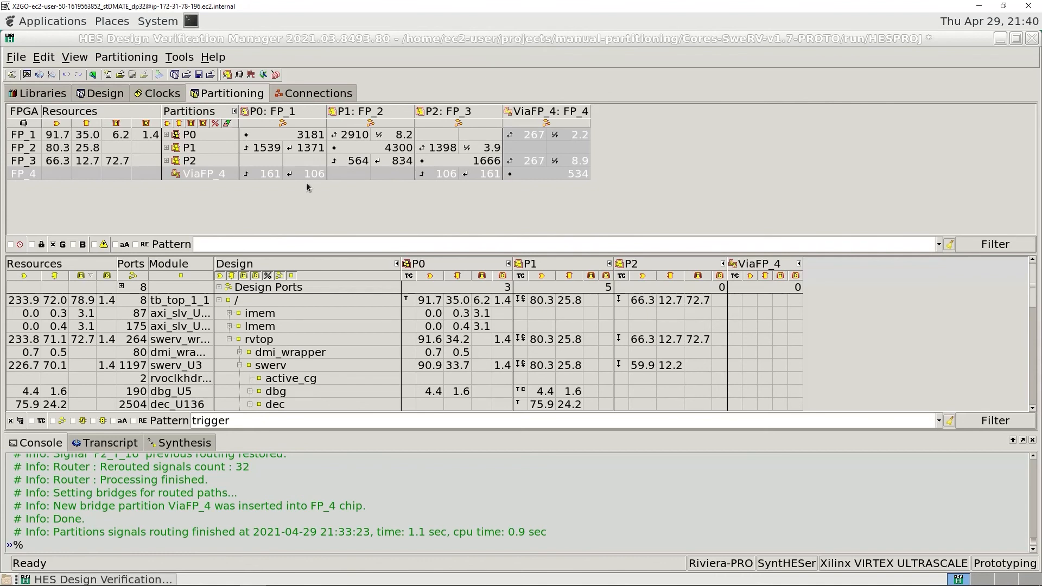
pyautogui.moveTo(252, 170)
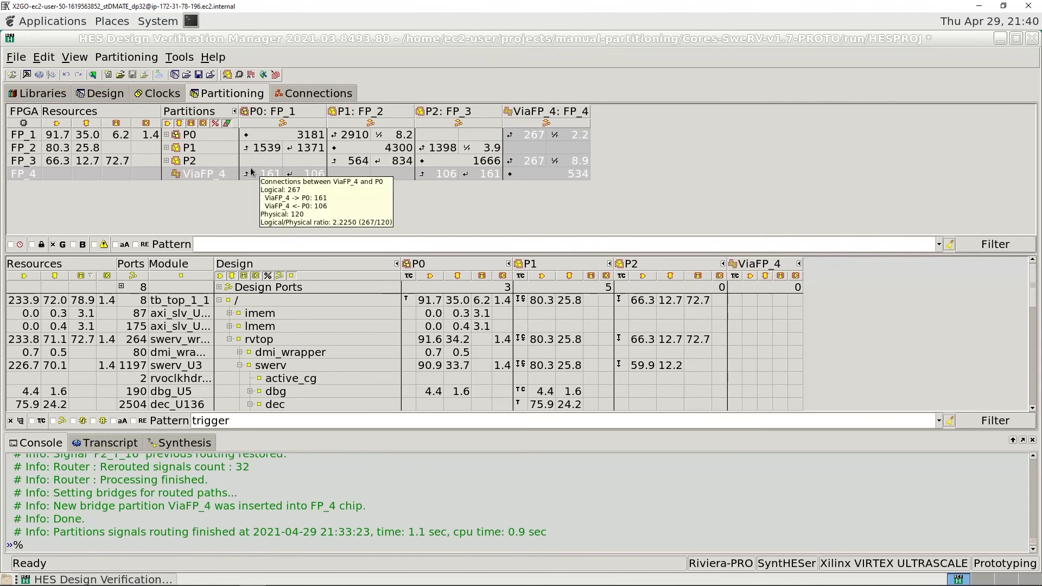